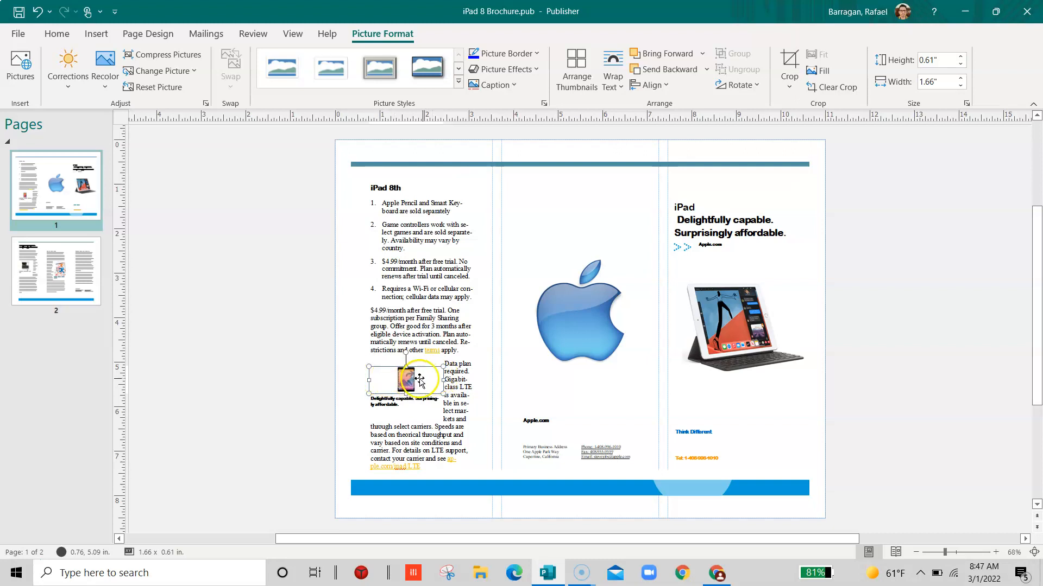
# Try to enlarge the small iPad picture's frame inside its caption group to about 2.65 in wide and 1.11 in high.
pyautogui.click(398, 403)
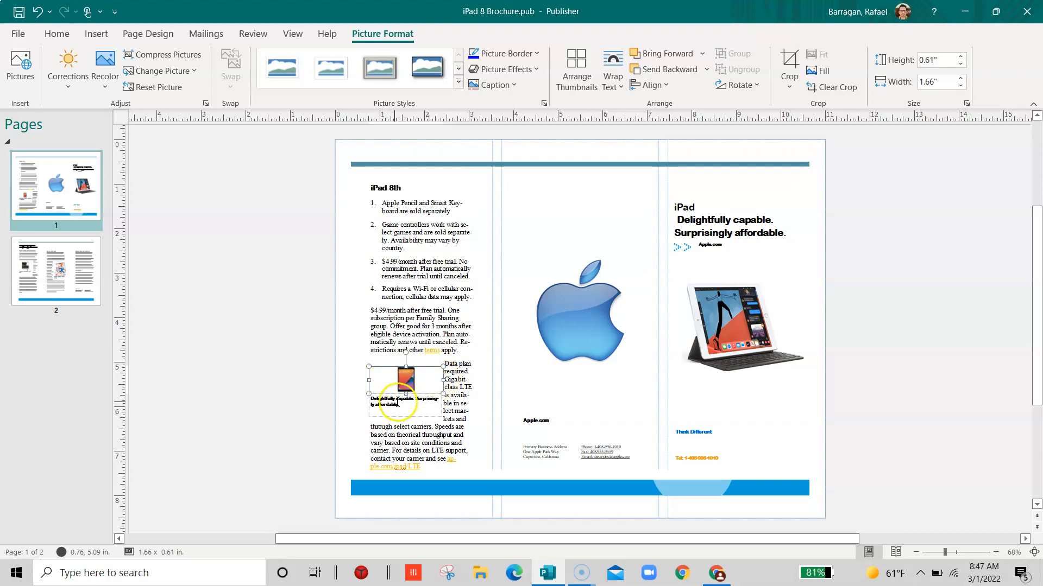
pyautogui.click(421, 380)
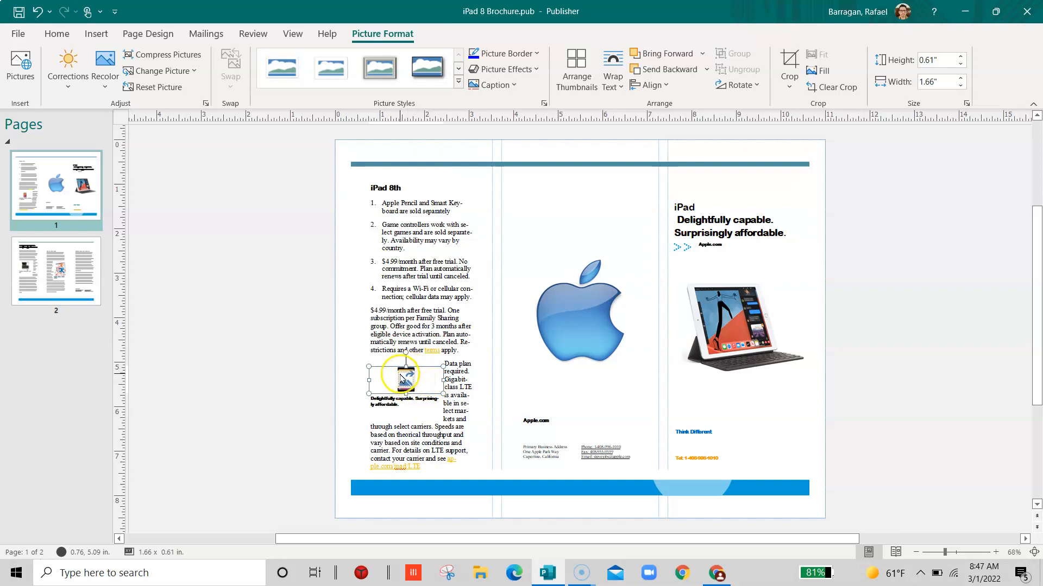
pyautogui.moveTo(407, 368); pyautogui.dragTo(406, 346)
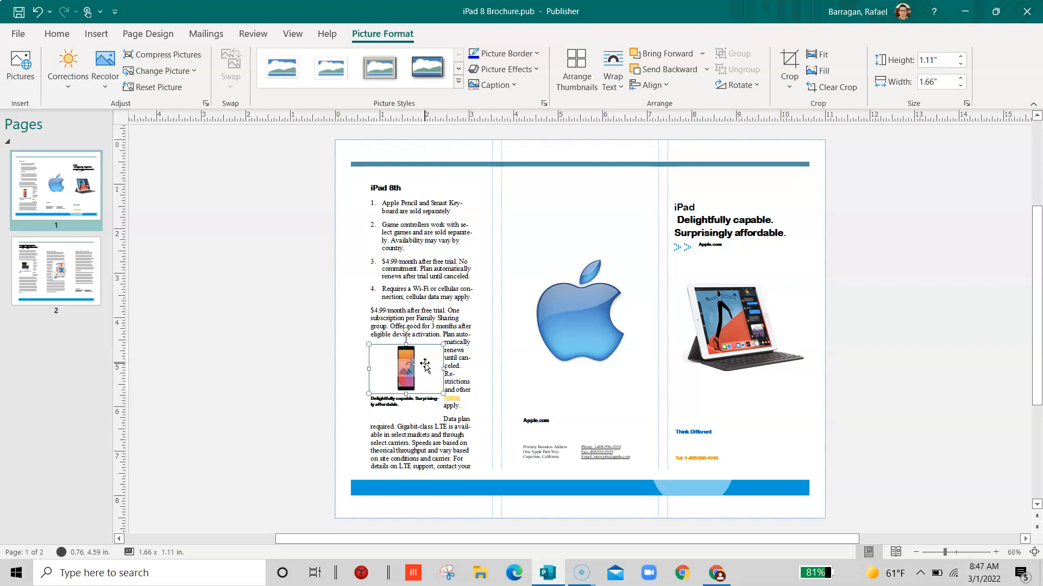
pyautogui.click(410, 350)
pyautogui.moveTo(370, 371); pyautogui.dragTo(348, 368)
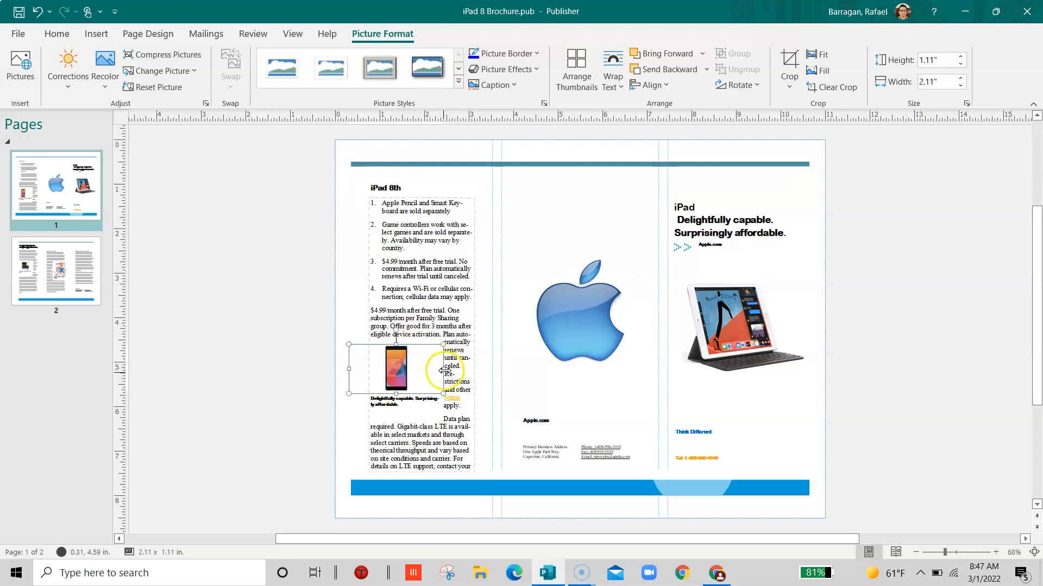
pyautogui.moveTo(443, 369); pyautogui.dragTo(468, 367)
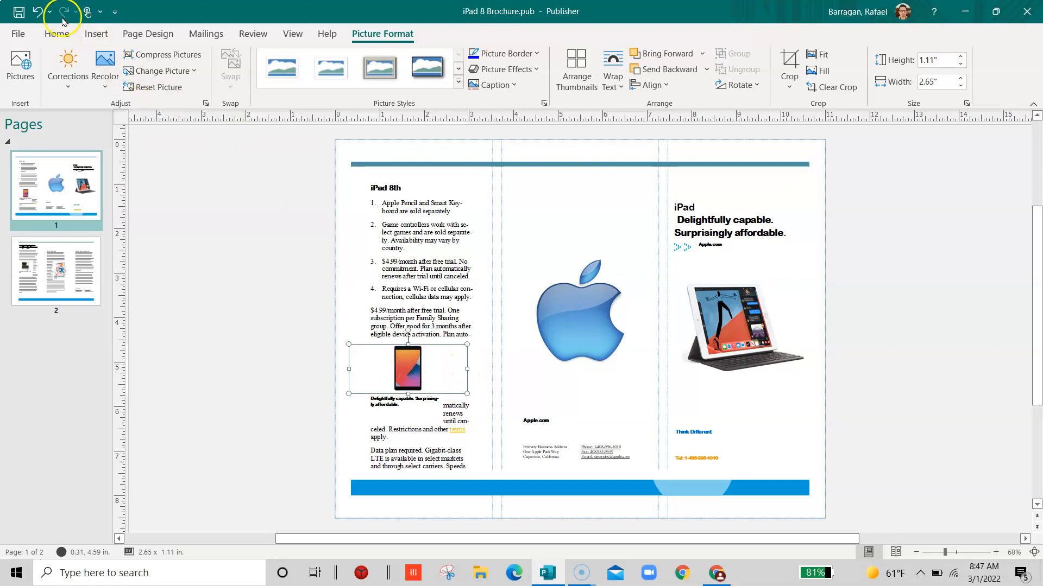
# Undo all the resizing of the small iPad picture's frame.
pyautogui.click(37, 15)
pyautogui.click(37, 14)
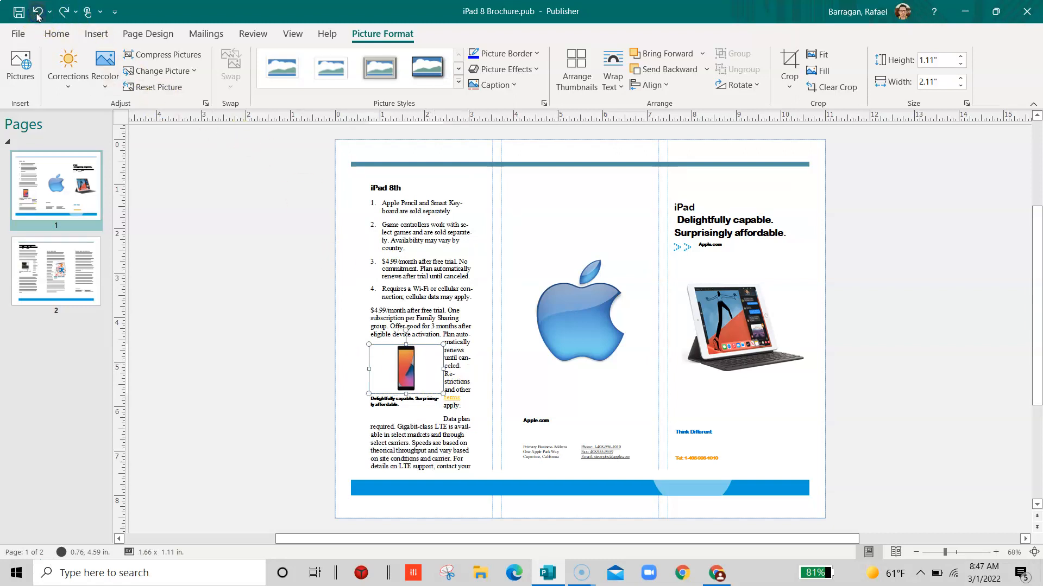
pyautogui.click(38, 15)
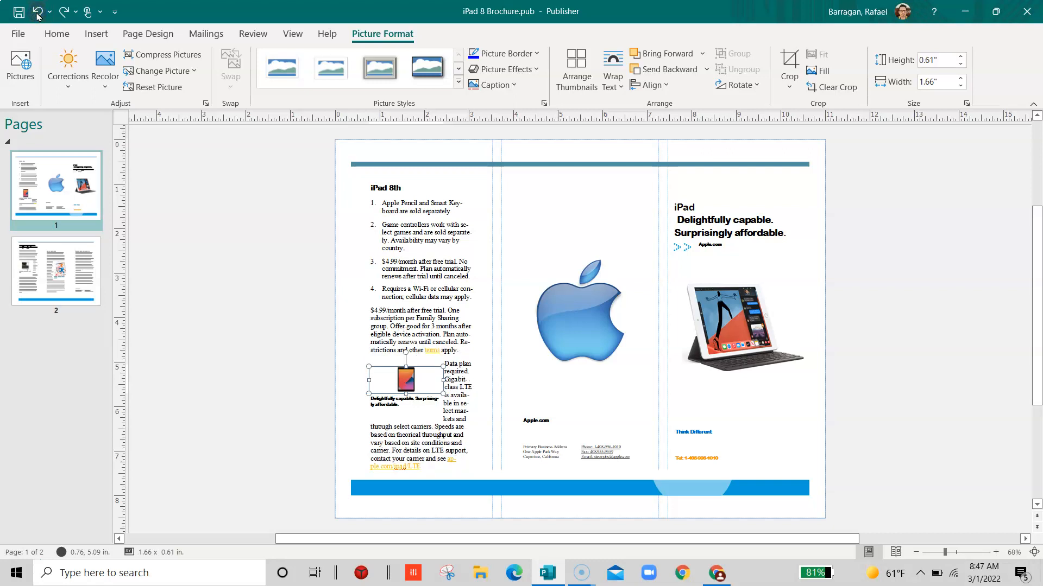
pyautogui.click(38, 15)
pyautogui.click(38, 15)
pyautogui.click(38, 15)
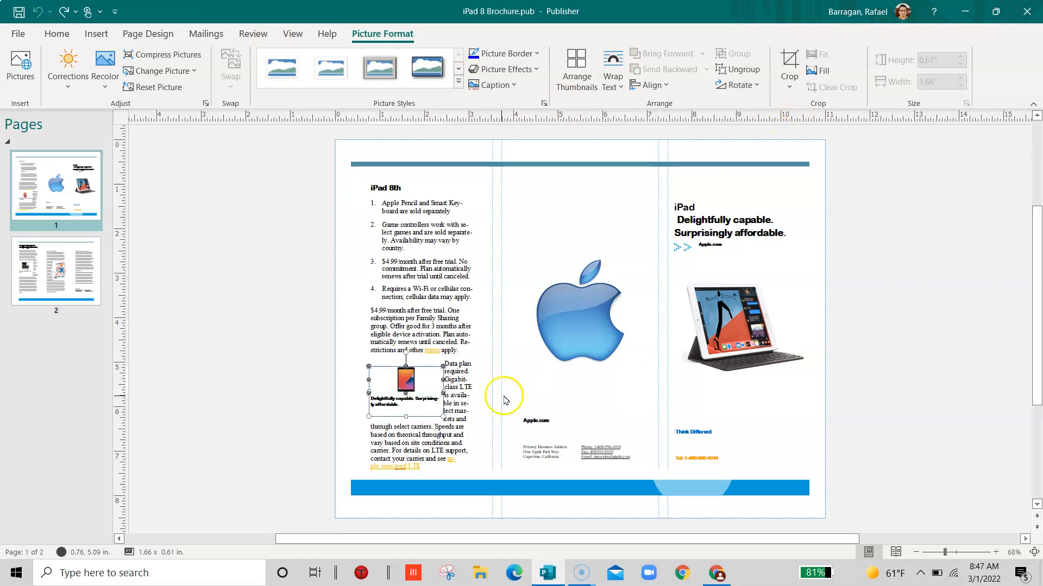
# Ungroup the small iPad picture under the "iPad 8th" text from its caption and move the caption text box partly off the page.
pyautogui.click(319, 389)
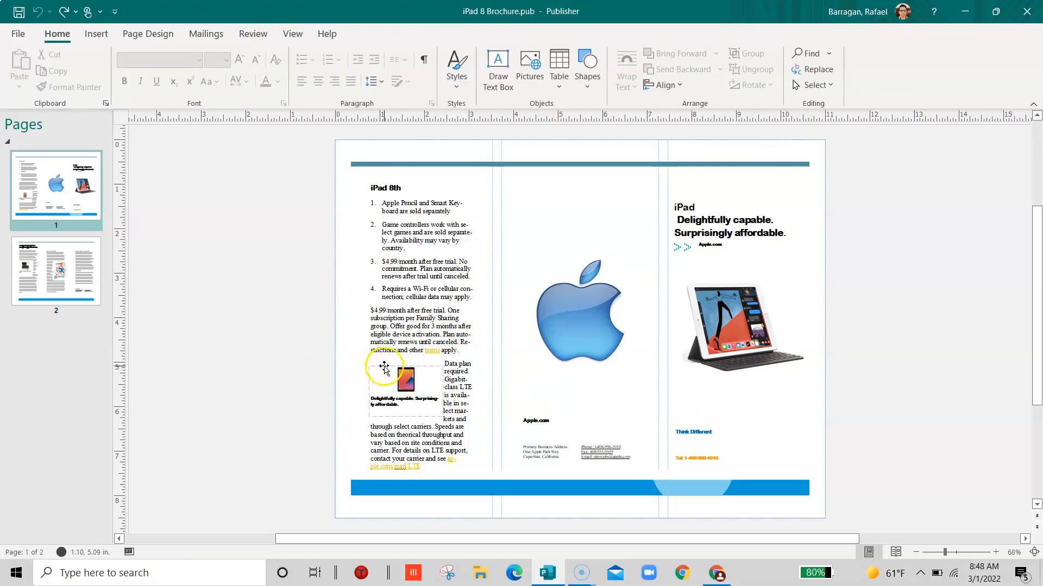
pyautogui.click(382, 368)
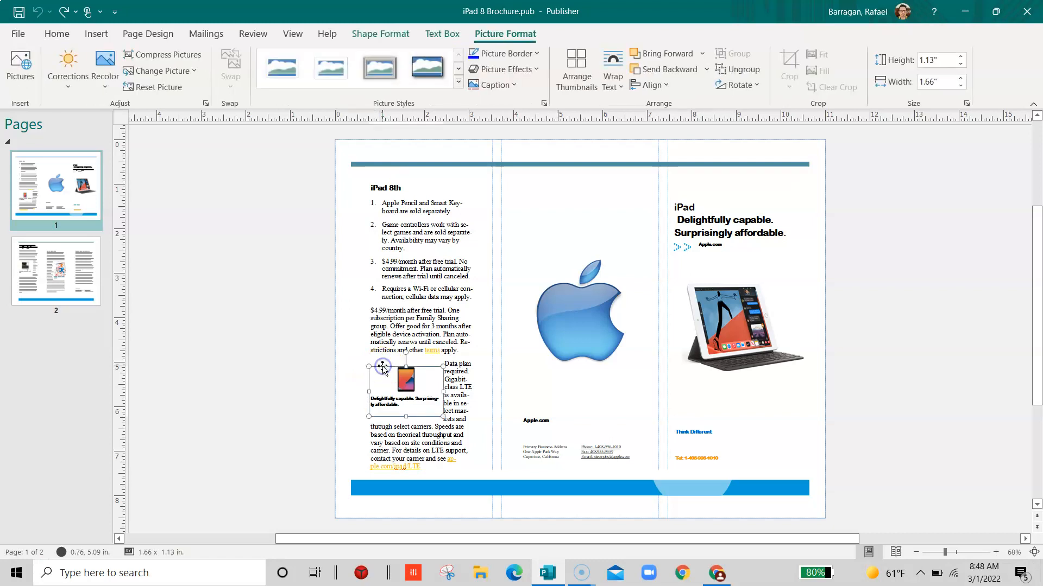
pyautogui.click(388, 393)
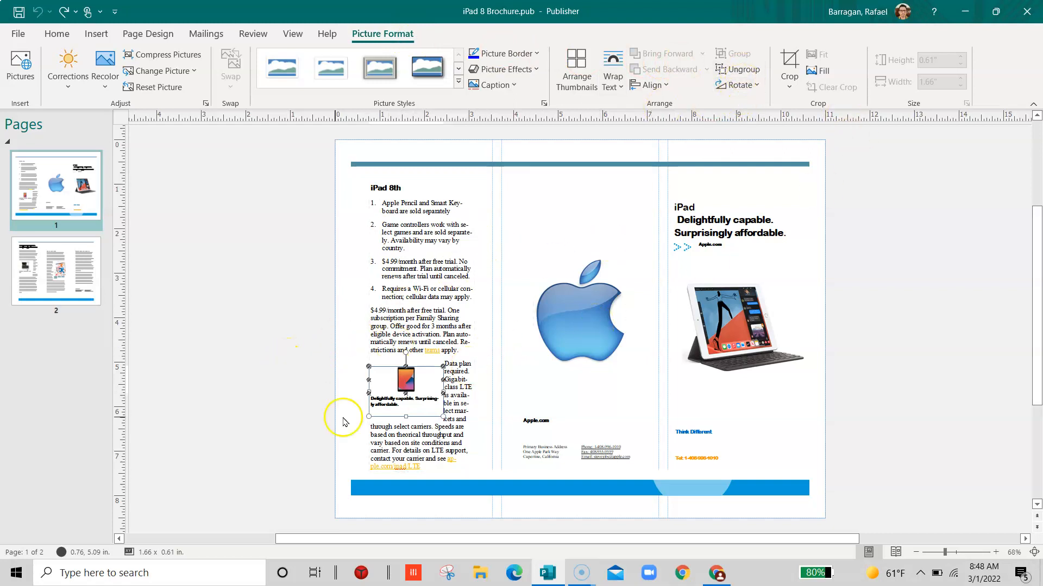
pyautogui.click(305, 404)
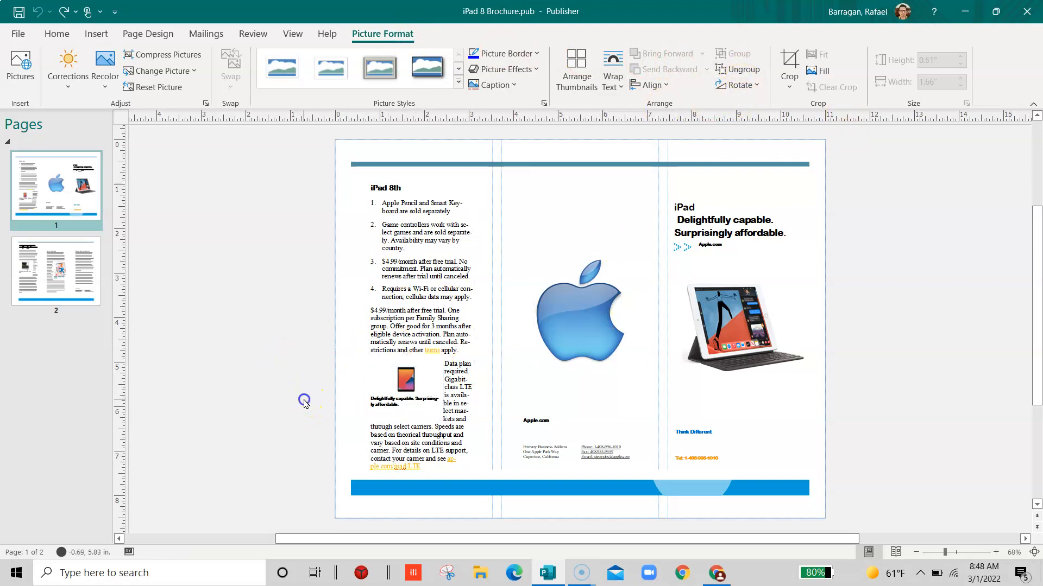
pyautogui.click(408, 381)
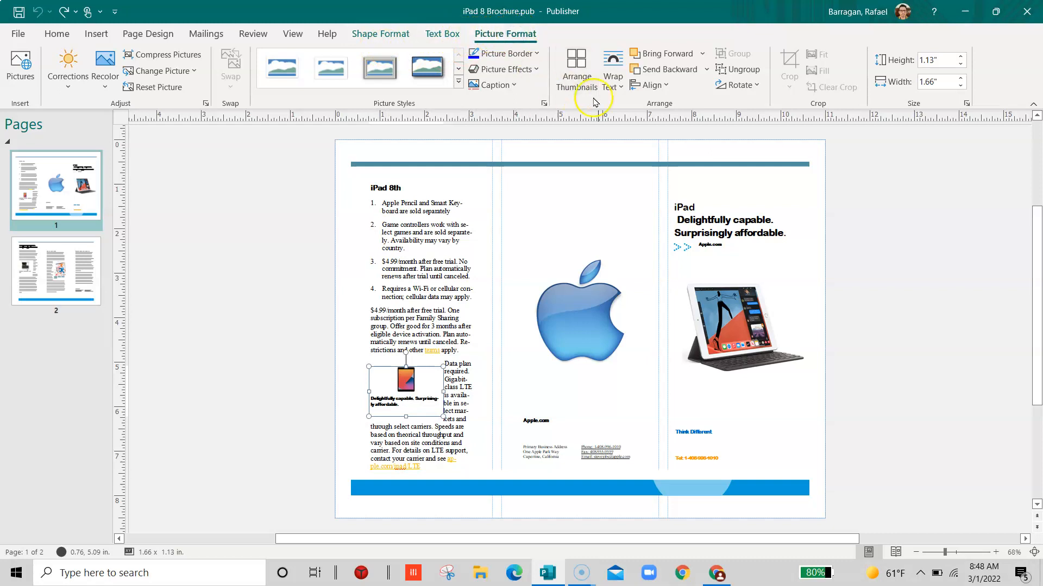
pyautogui.click(753, 70)
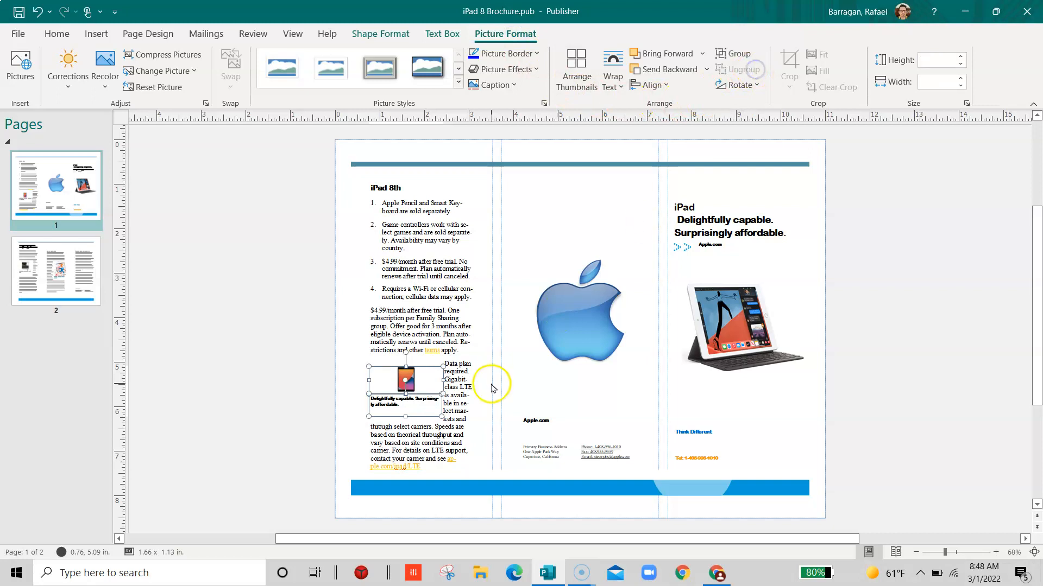
pyautogui.click(311, 408)
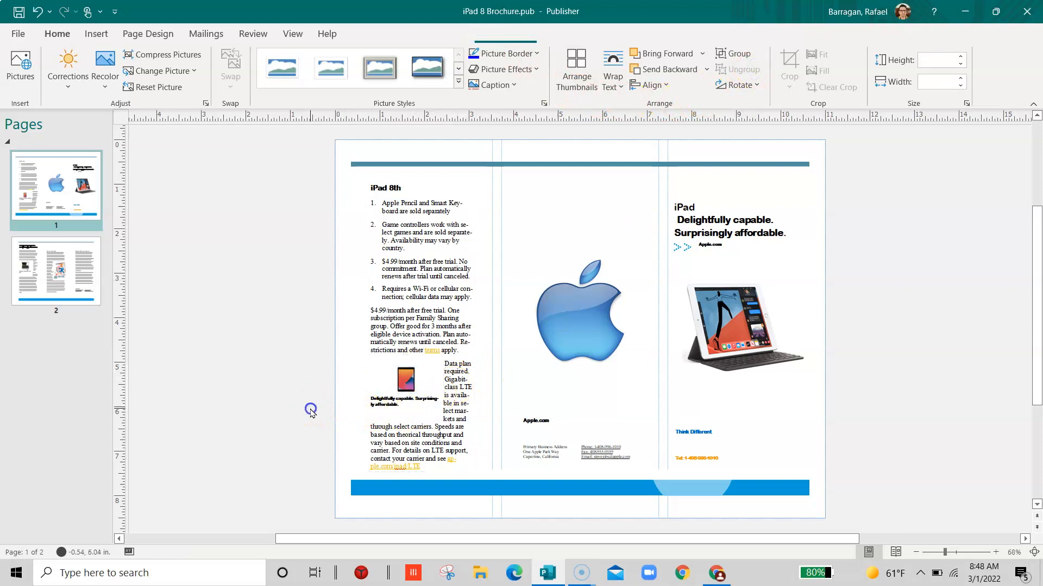
pyautogui.click(372, 404)
pyautogui.moveTo(371, 406); pyautogui.dragTo(281, 417)
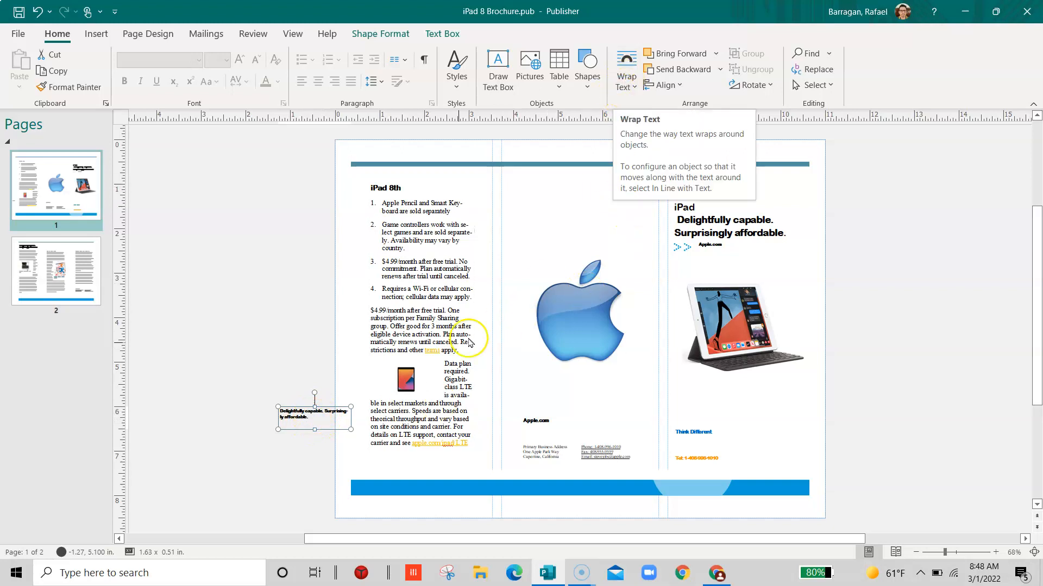
# Crop the empty sides off the small iPad picture, leaving a frame about 0.45 in wide and 0.59 in high.
pyautogui.click(420, 370)
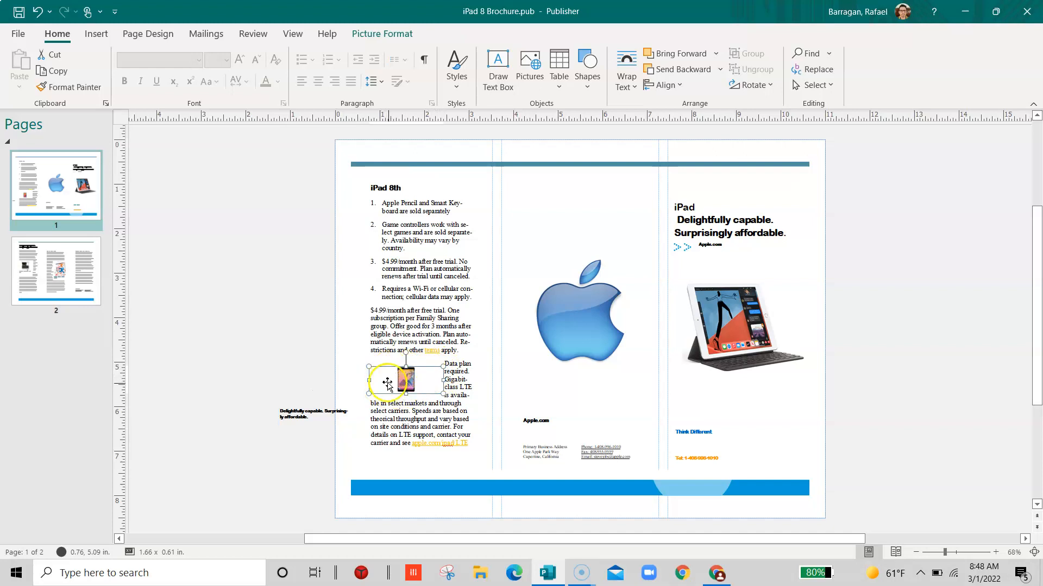
pyautogui.click(625, 89)
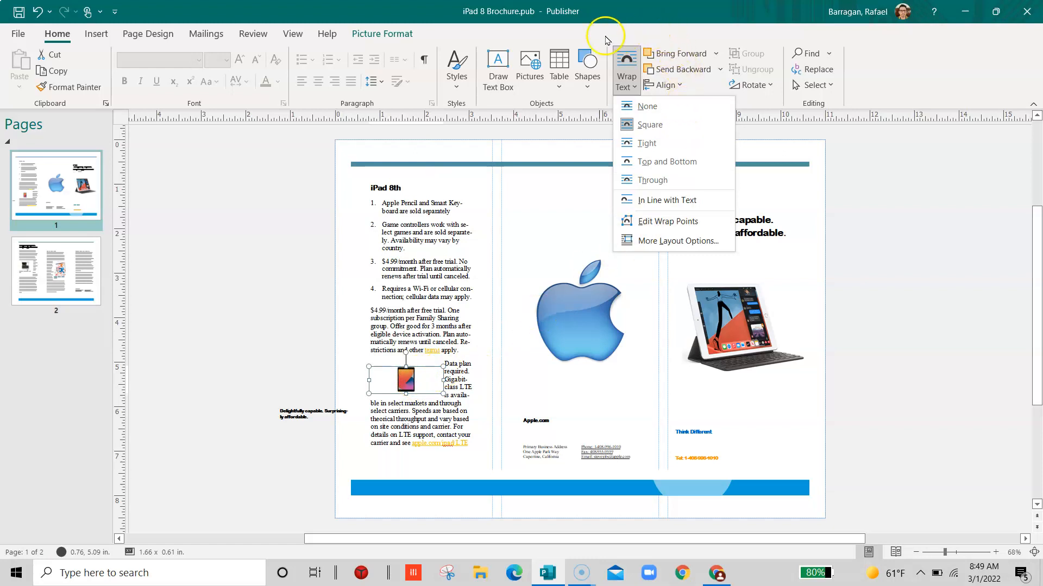
pyautogui.click(389, 36)
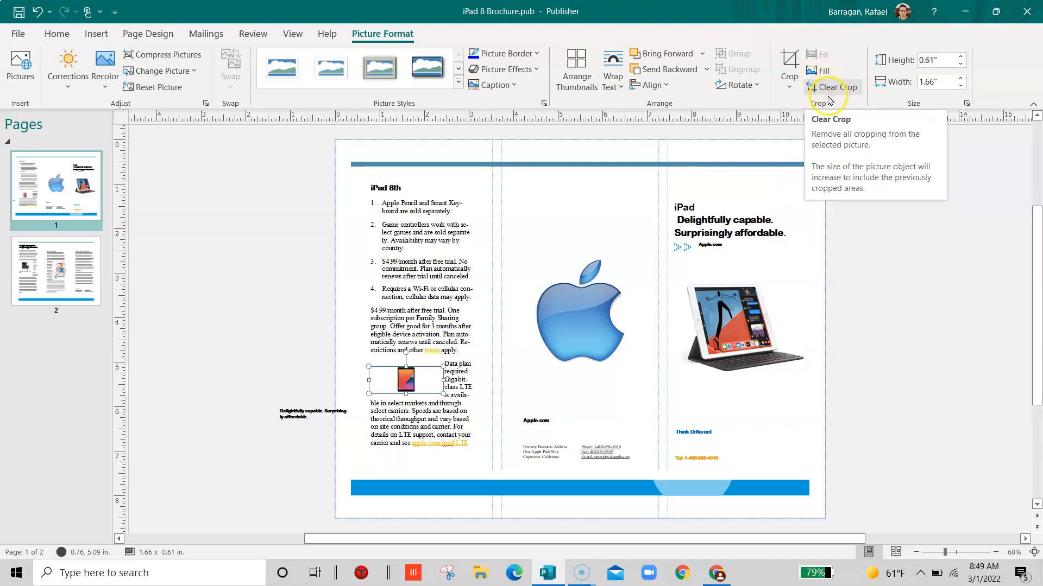
pyautogui.click(790, 60)
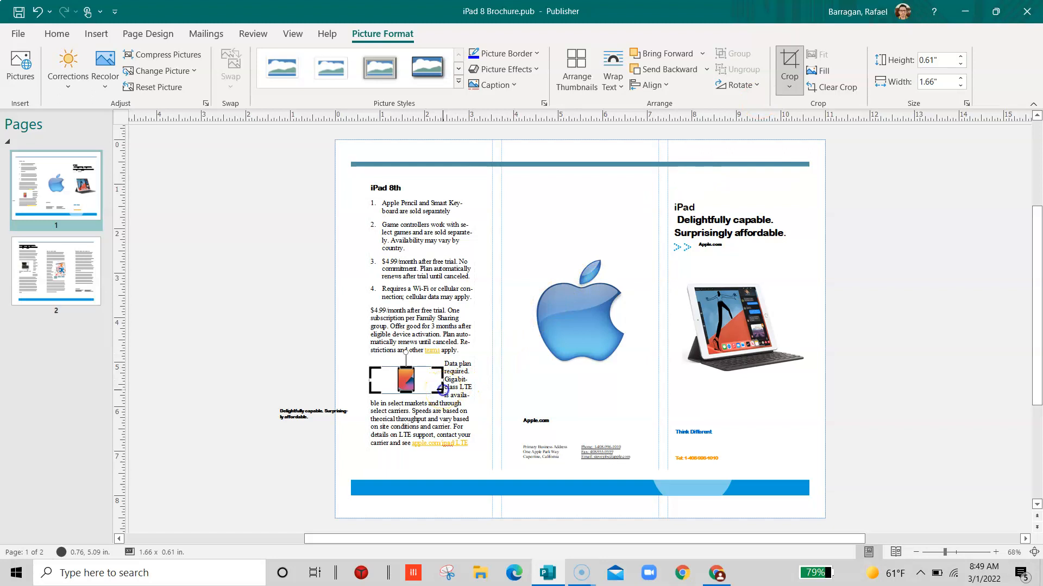
pyautogui.moveTo(440, 389); pyautogui.dragTo(426, 388)
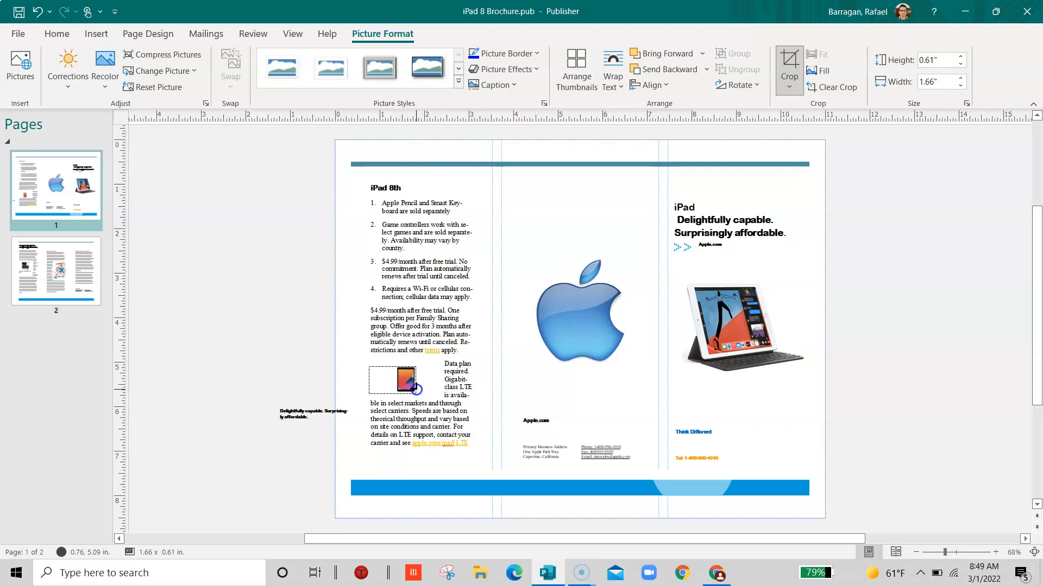
pyautogui.moveTo(416, 389); pyautogui.dragTo(415, 389)
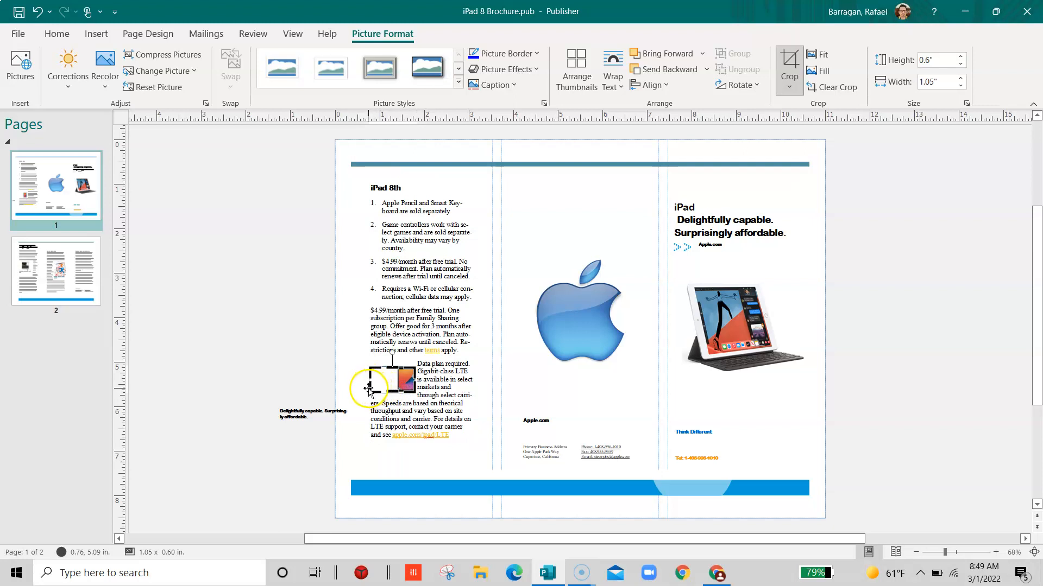
pyautogui.moveTo(370, 388); pyautogui.dragTo(393, 387)
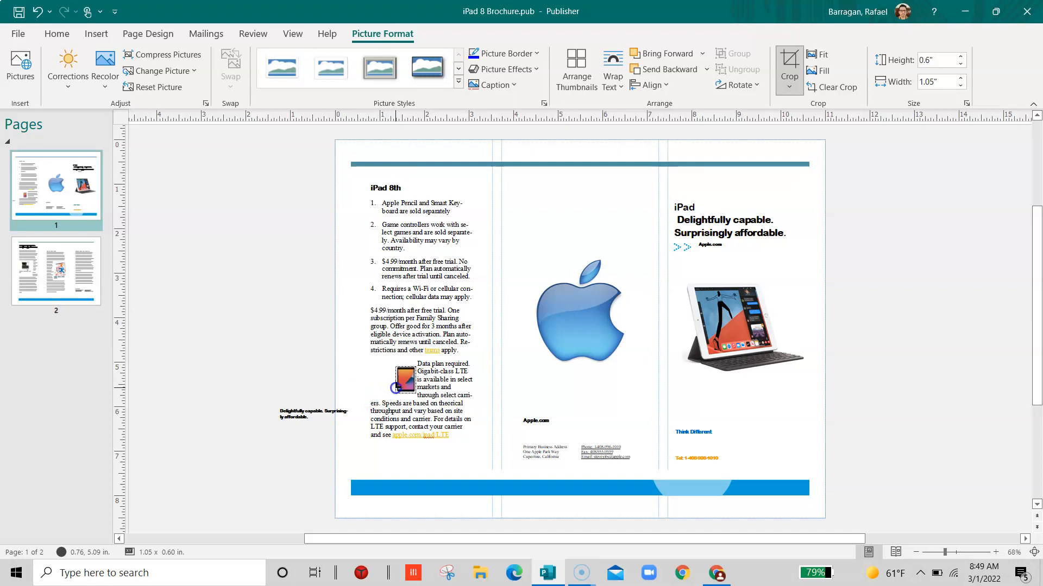
pyautogui.moveTo(395, 387); pyautogui.dragTo(395, 387)
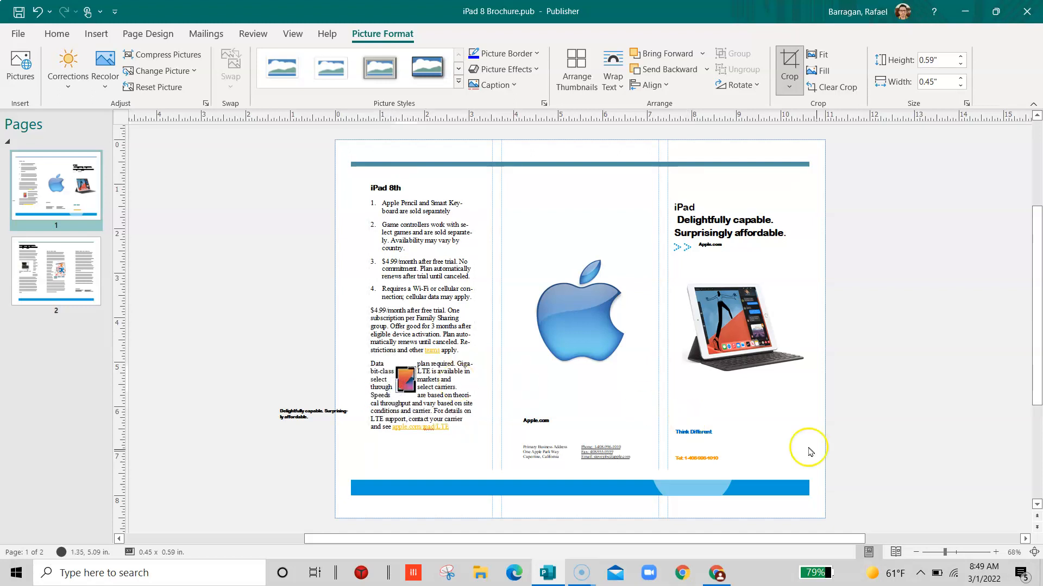
# Fit the iPad picture inside its cropped frame and finish cropping.
pyautogui.click(994, 552)
pyautogui.click(994, 552)
pyautogui.click(995, 552)
pyautogui.click(995, 553)
pyautogui.click(993, 553)
pyautogui.click(993, 553)
pyautogui.click(993, 554)
pyautogui.click(993, 553)
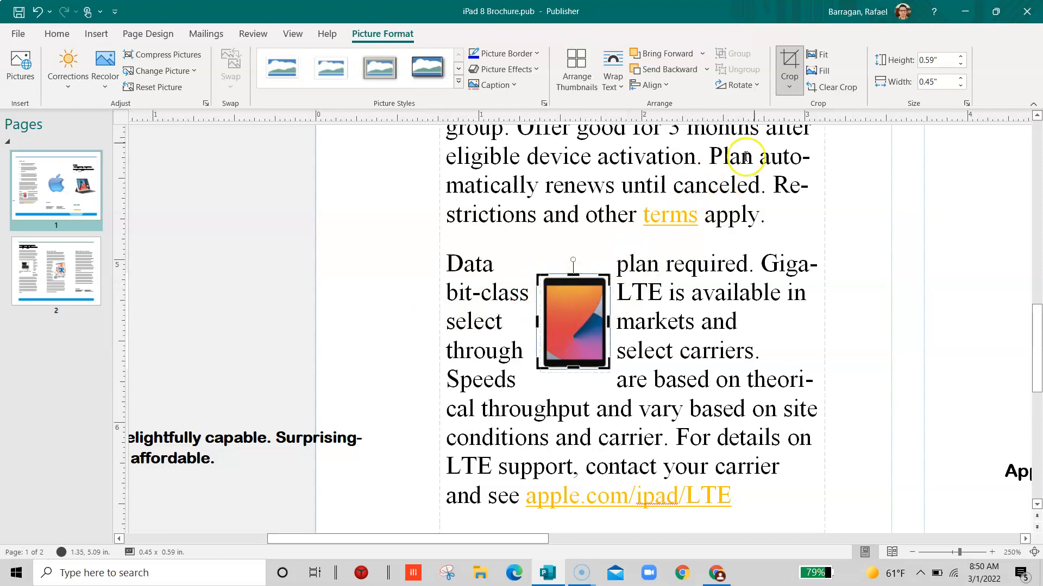
pyautogui.click(822, 56)
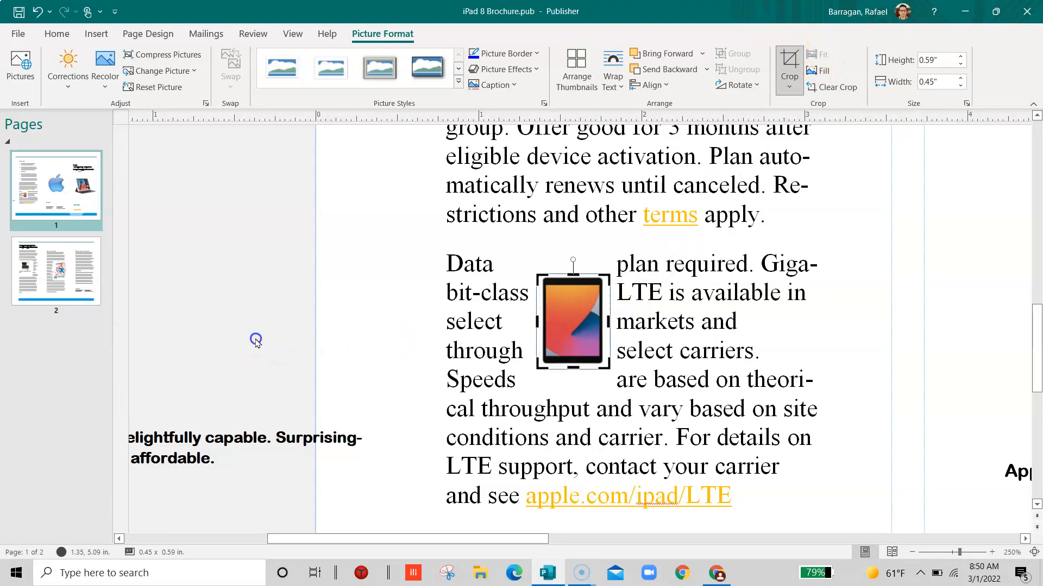
pyautogui.click(256, 339)
# Enlarge the cropped iPad picture to about 0.66 by 0.86 in and move it against the left edge of the text column.
pyautogui.click(573, 307)
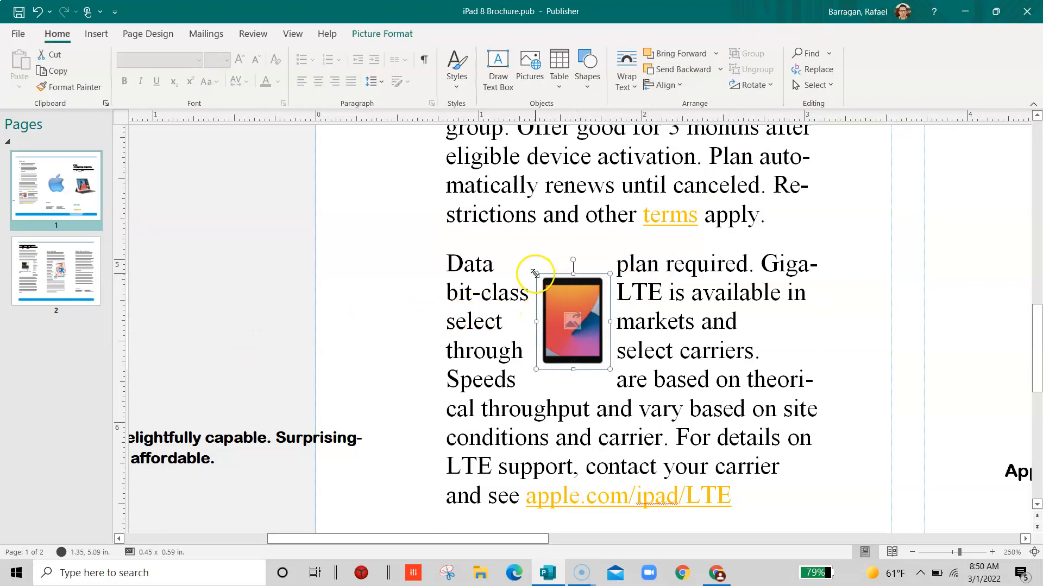
pyautogui.moveTo(535, 273); pyautogui.dragTo(502, 256)
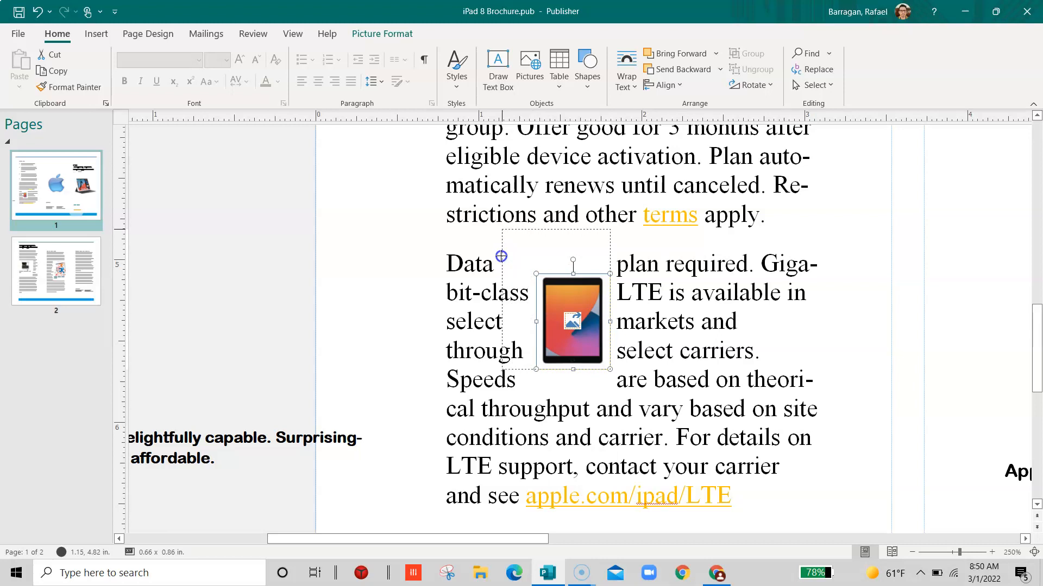
pyautogui.moveTo(500, 255); pyautogui.dragTo(501, 257)
pyautogui.click(580, 310)
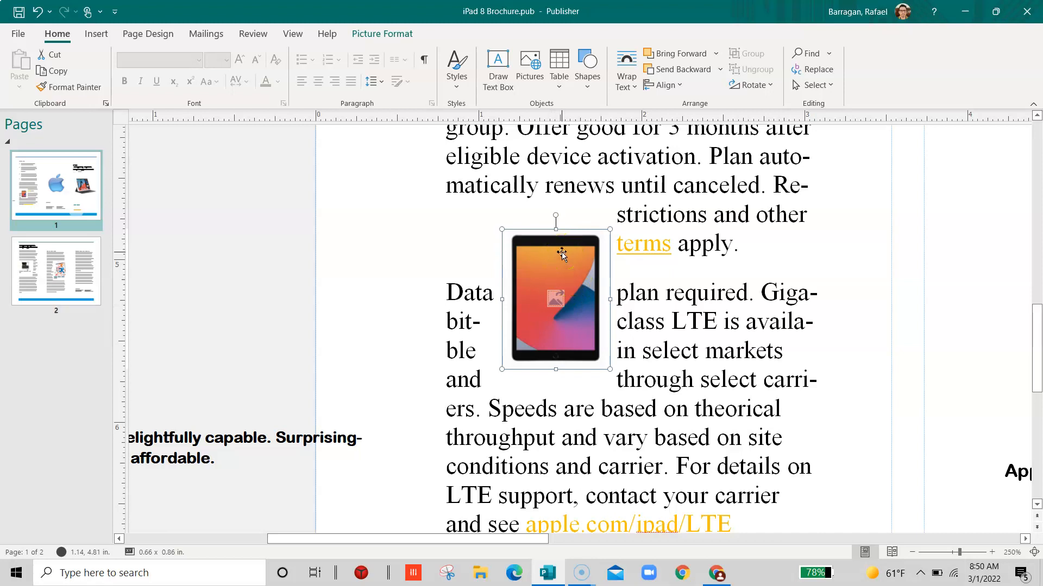
pyautogui.moveTo(560, 266); pyautogui.dragTo(497, 236)
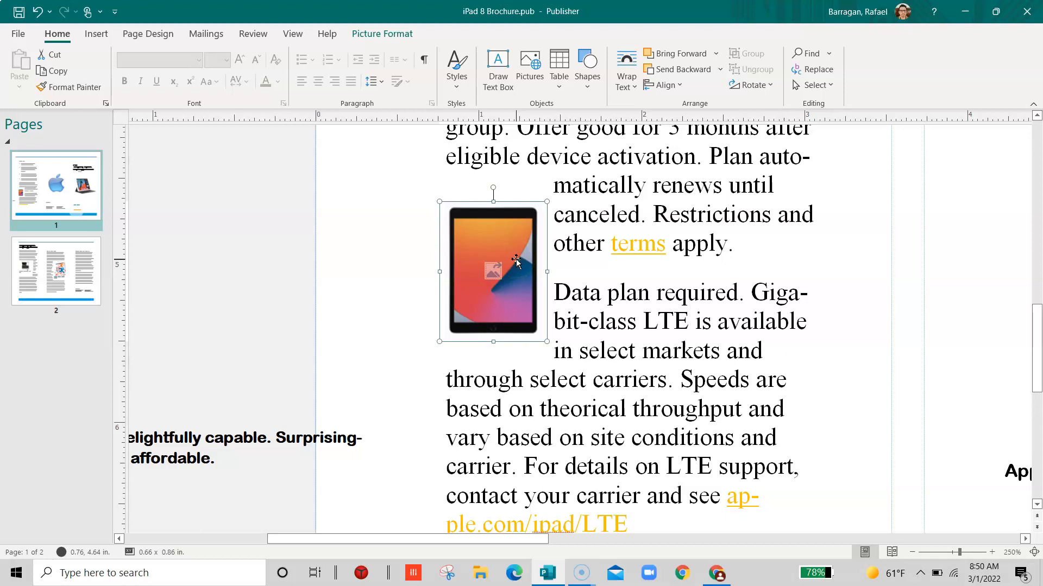
# On page 2, ungroup the iPad and keyboard picture from its "New ways to connectivity on your iPad." caption.
pyautogui.click(77, 281)
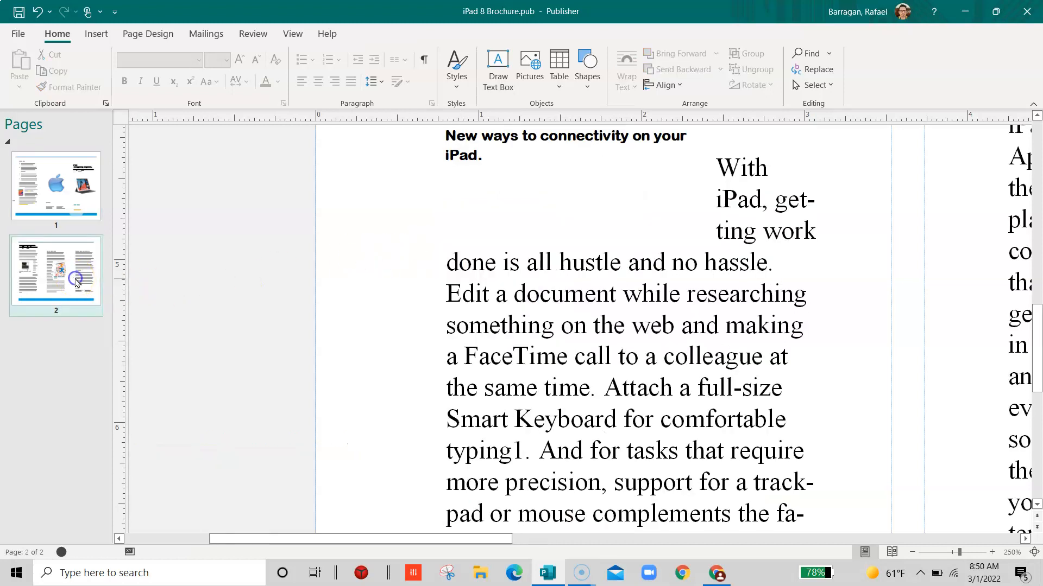
pyautogui.scroll(6, 668, 342)
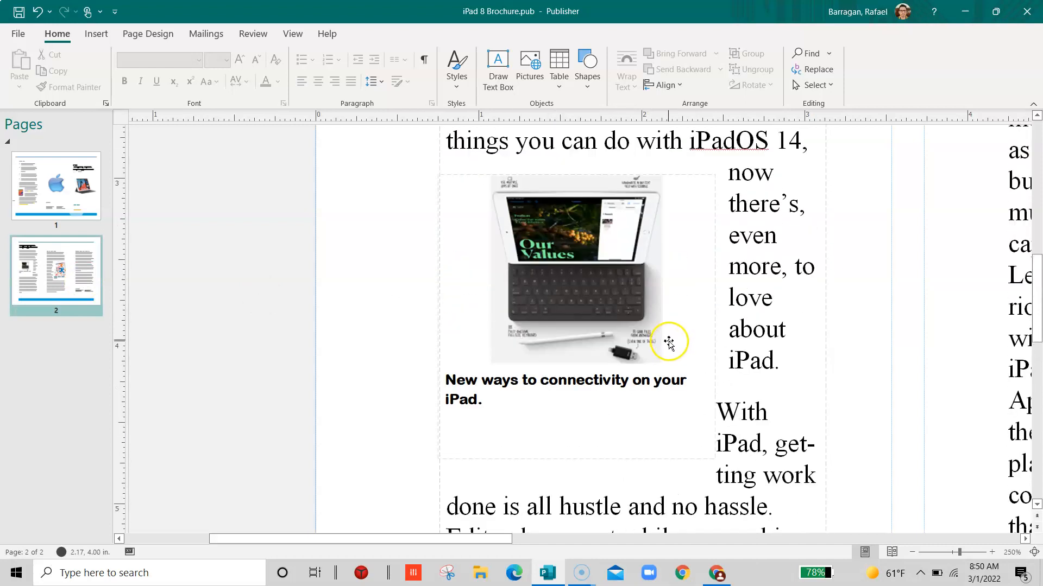
pyautogui.click(571, 269)
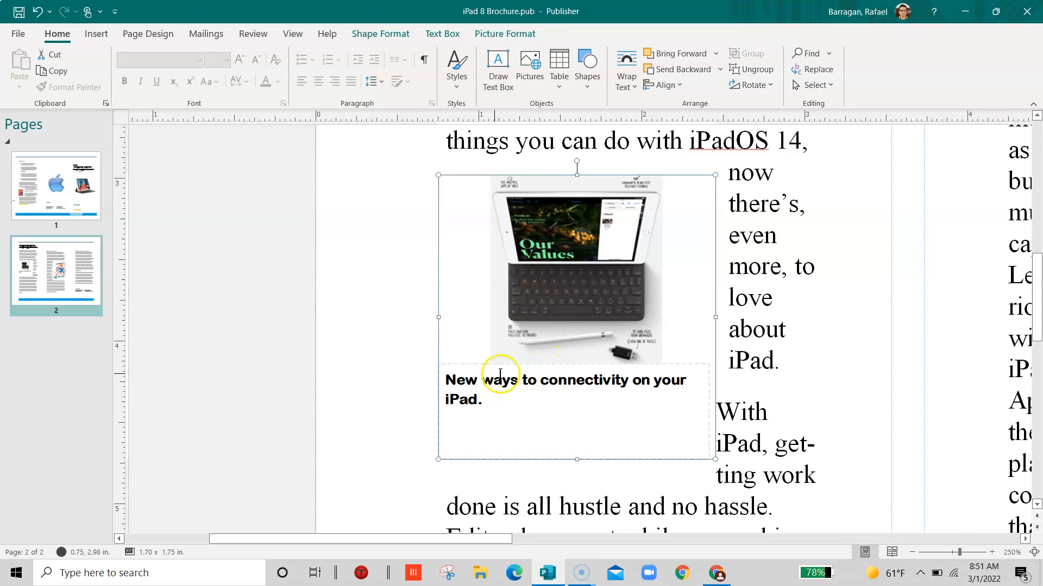
pyautogui.click(477, 361)
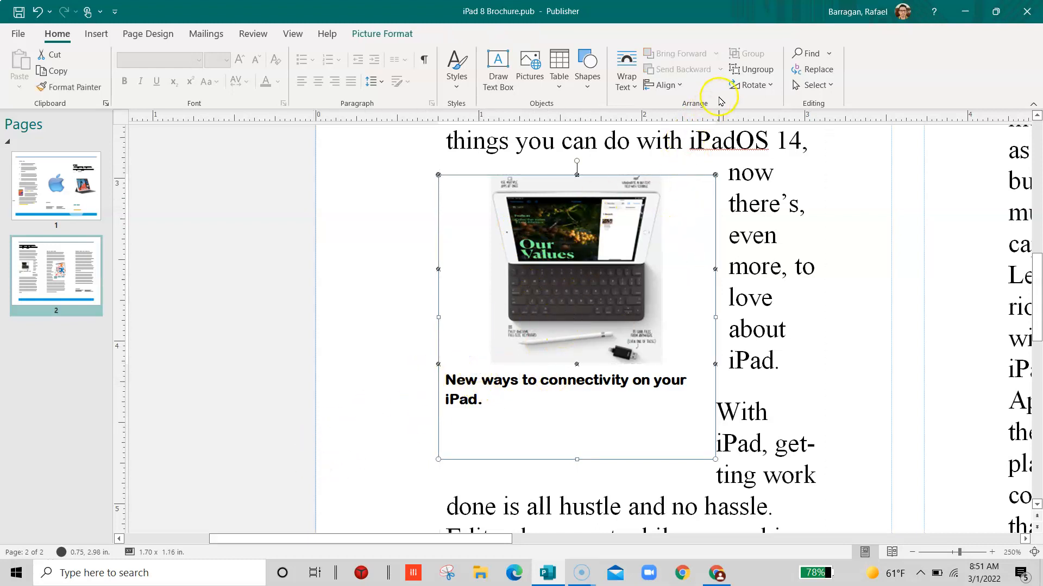
pyautogui.click(744, 70)
pyautogui.click(245, 339)
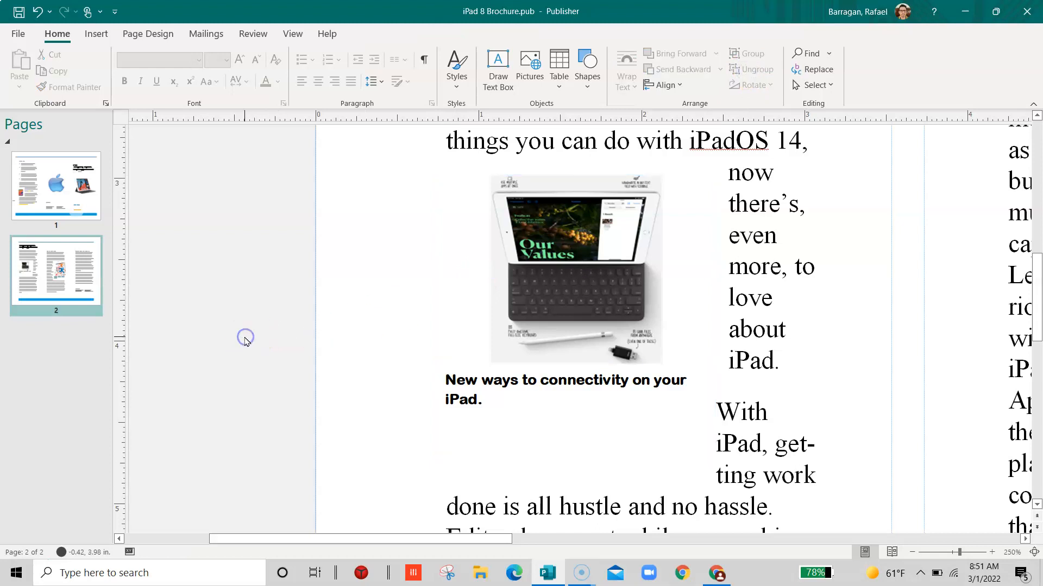
# Check the height and width of the iPad and keyboard picture on page 2.
pyautogui.click(581, 272)
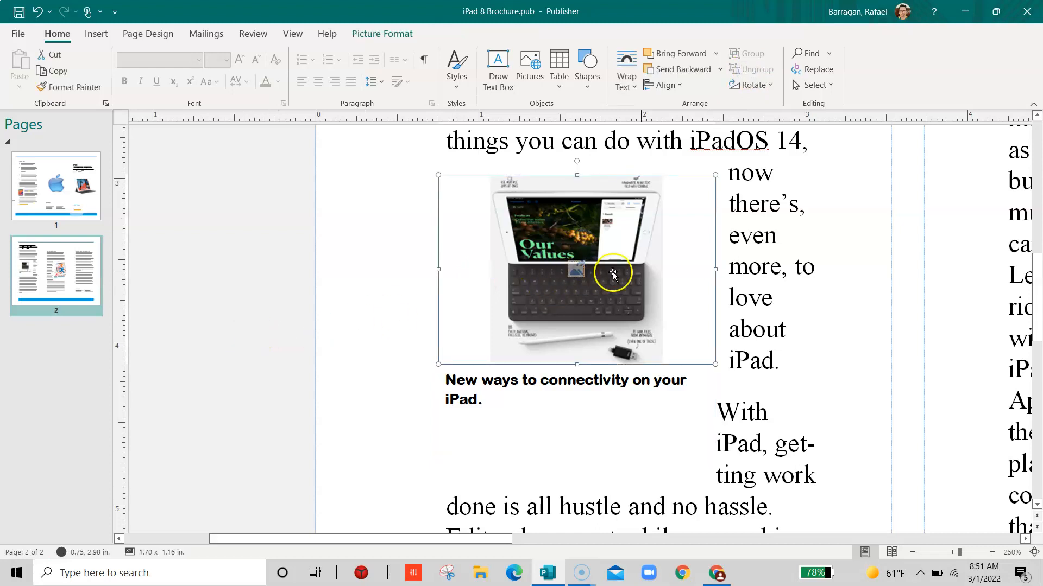
pyautogui.click(395, 37)
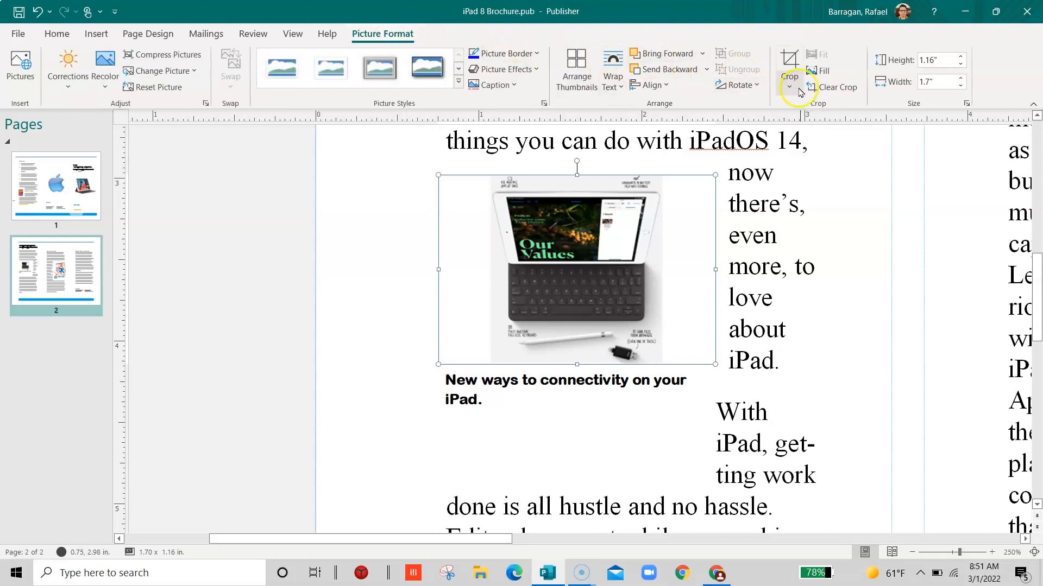
pyautogui.click(925, 81)
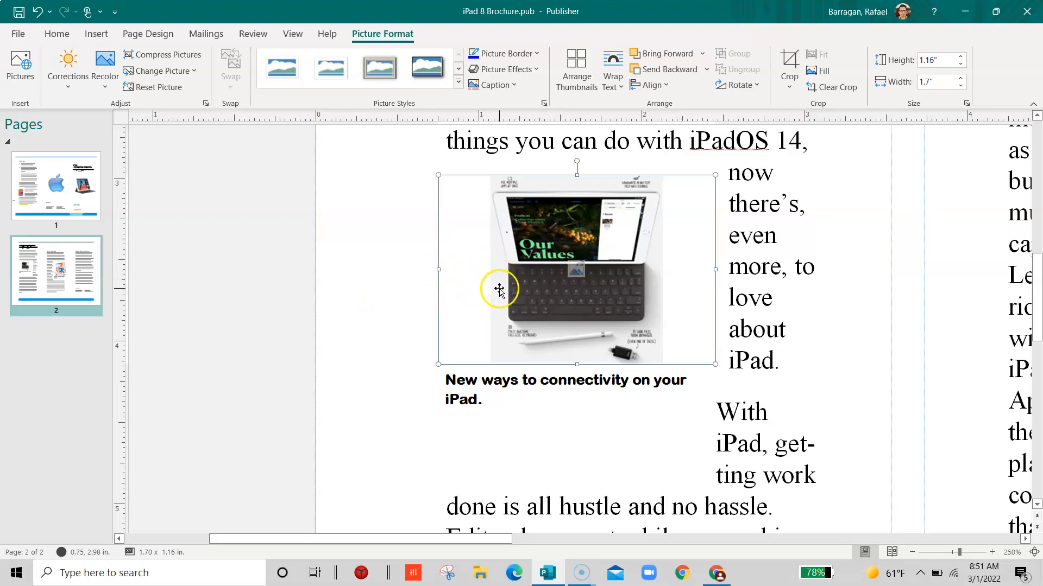
# On page 1, enlarge the iPad picture to about 1.18 by 1.53 in, using the page 2 picture as a size reference.
pyautogui.click(37, 203)
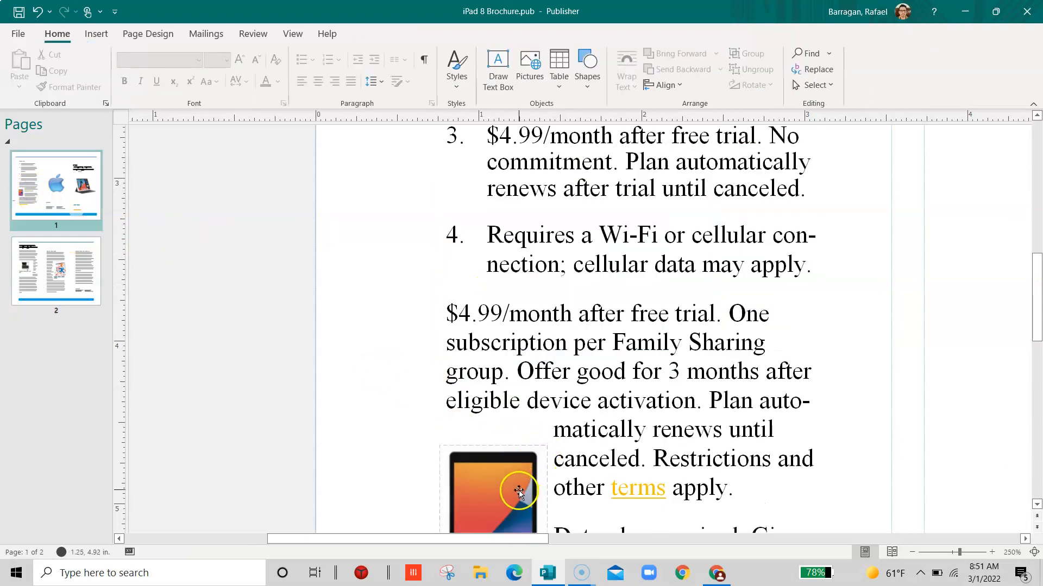
pyautogui.click(519, 490)
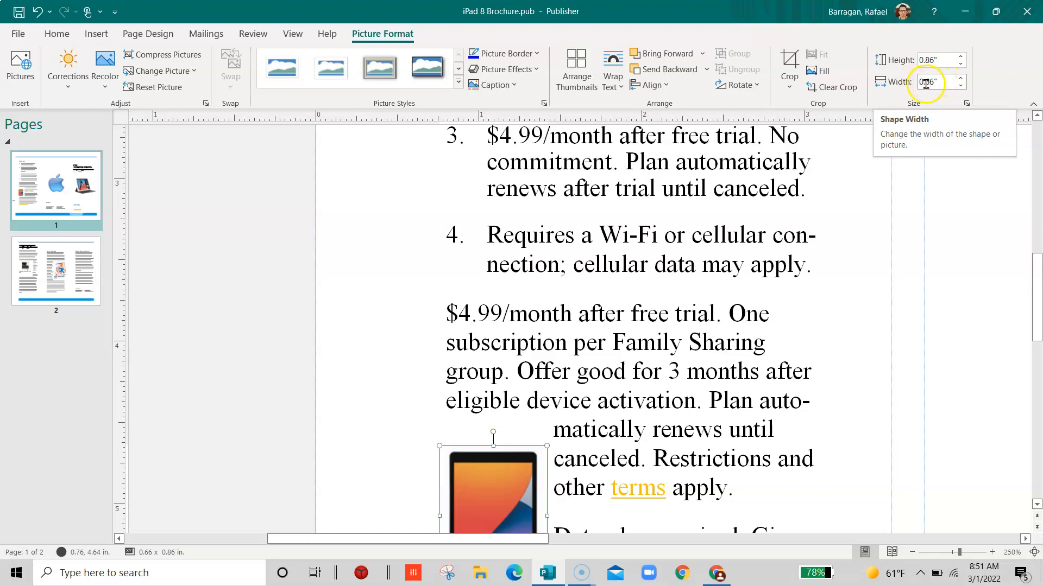
pyautogui.scroll(-3, 594, 429)
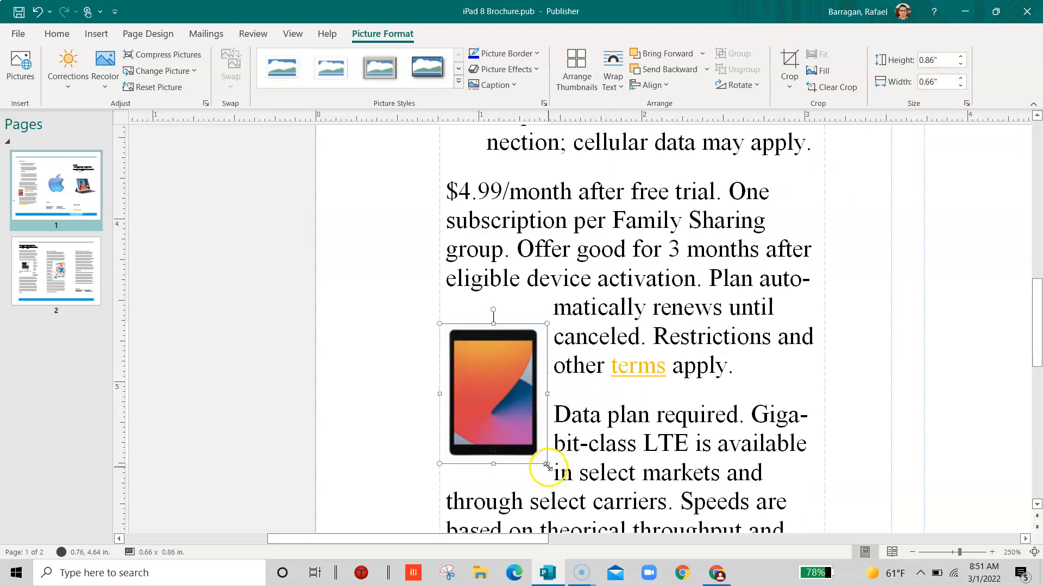
pyautogui.moveTo(547, 465); pyautogui.dragTo(584, 487)
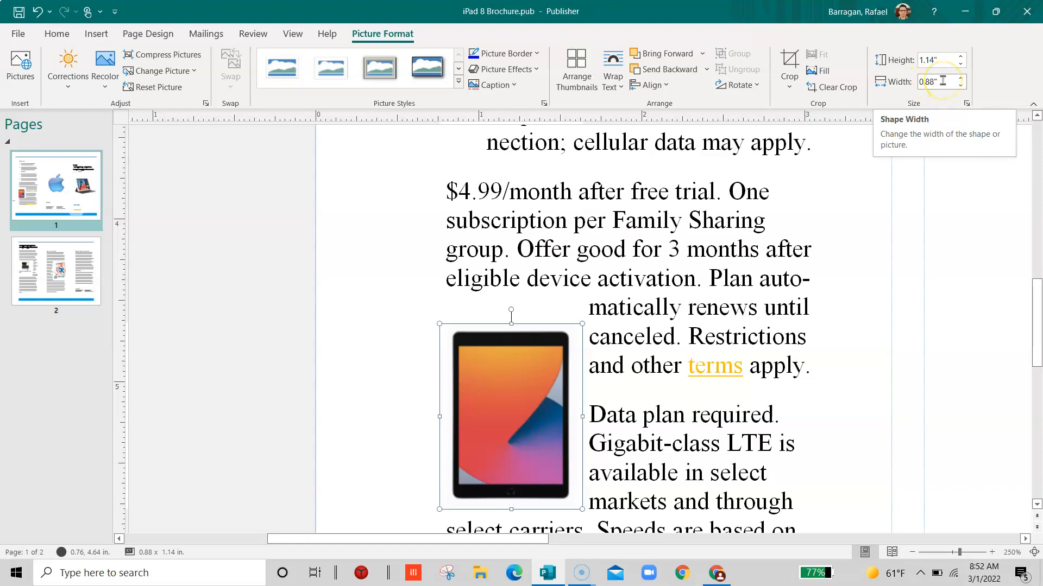
pyautogui.click(33, 278)
pyautogui.click(596, 203)
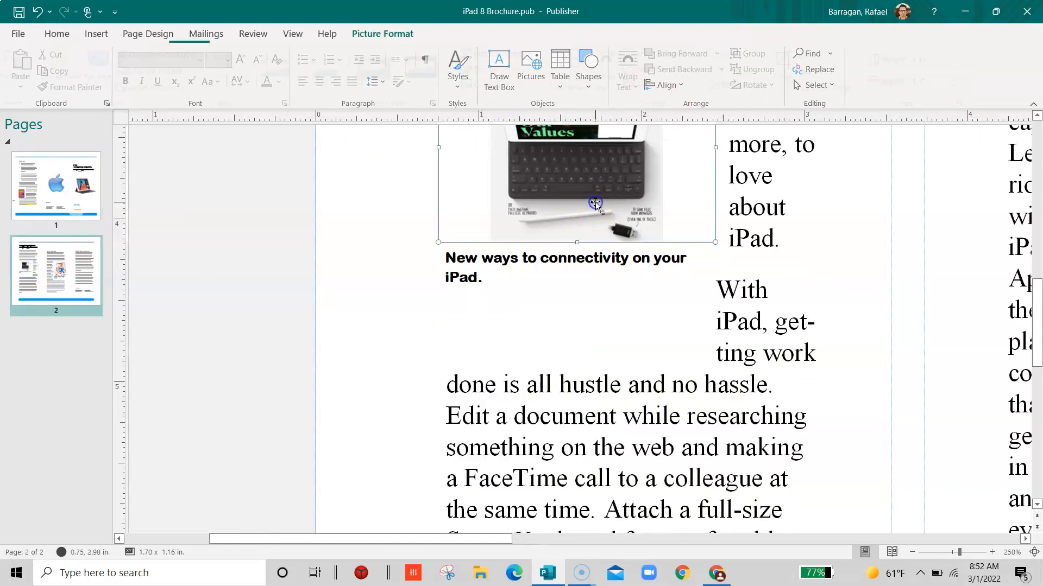
pyautogui.click(43, 206)
pyautogui.click(497, 415)
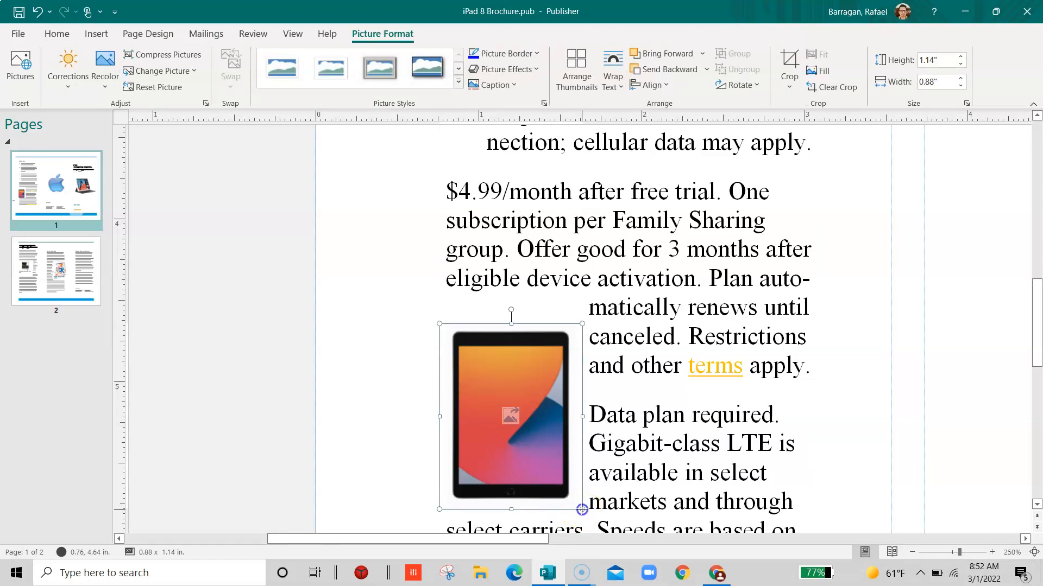
pyautogui.moveTo(585, 510); pyautogui.dragTo(630, 527)
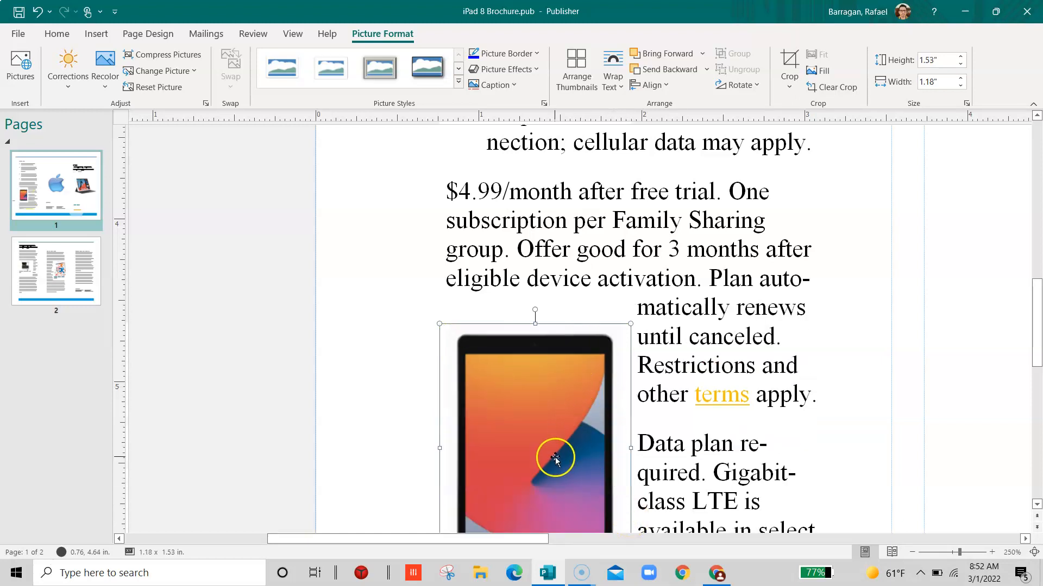
pyautogui.scroll(-2, 552, 453)
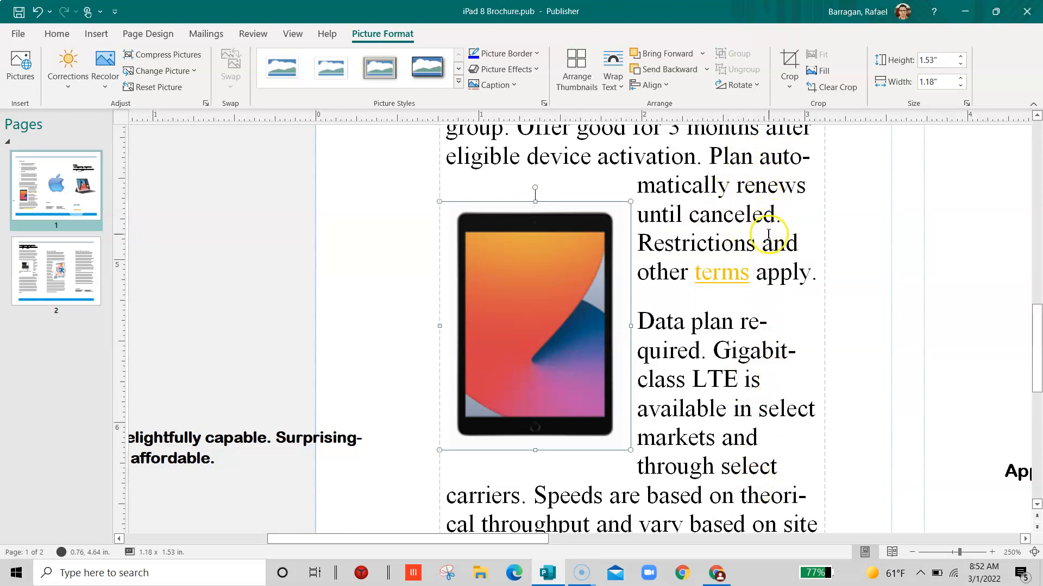
pyautogui.moveTo(582, 318)
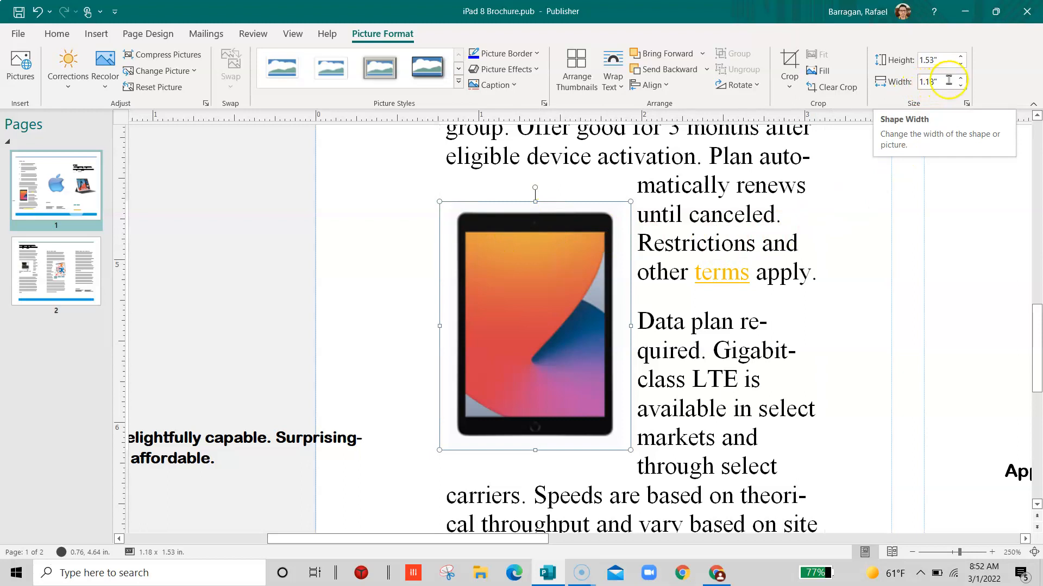
pyautogui.scroll(-2, 420, 409)
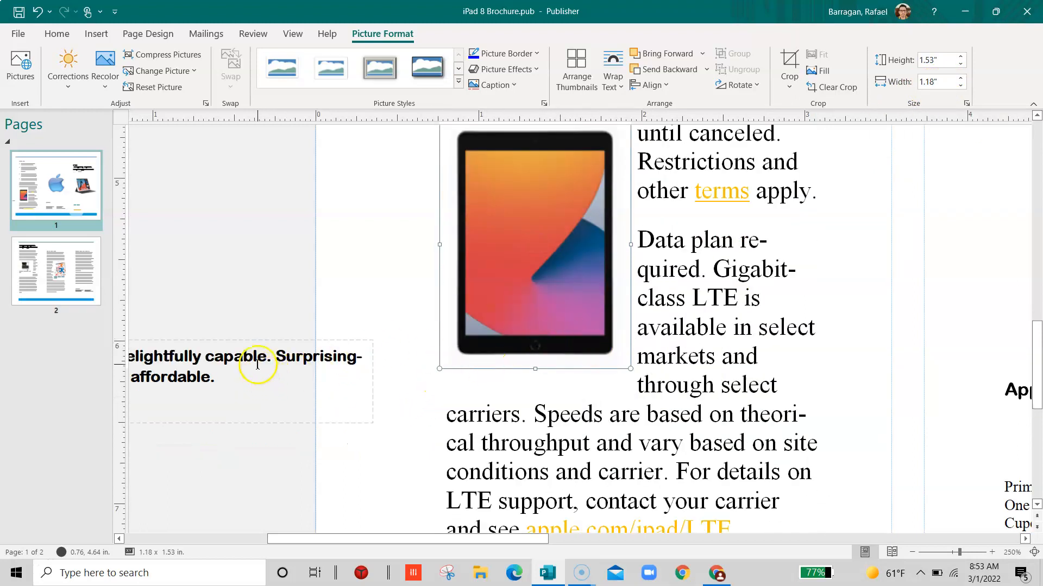
# Move the "Delightfully capable. Surprisingly affordable." caption directly below the iPad picture and resize its box to about 1.12 by 0.58 in.
pyautogui.click(245, 342)
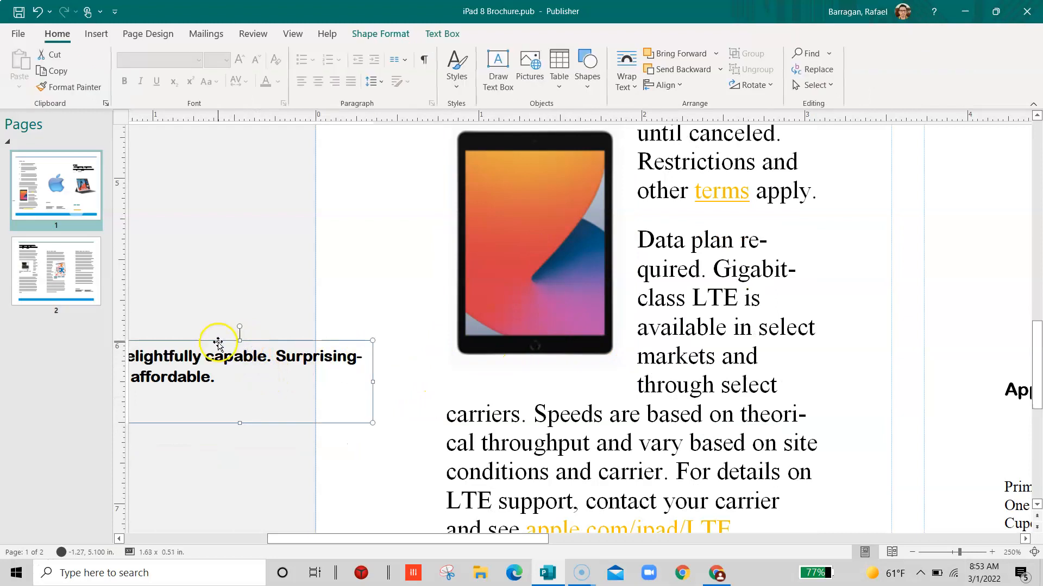
pyautogui.moveTo(216, 341); pyautogui.dragTo(559, 367)
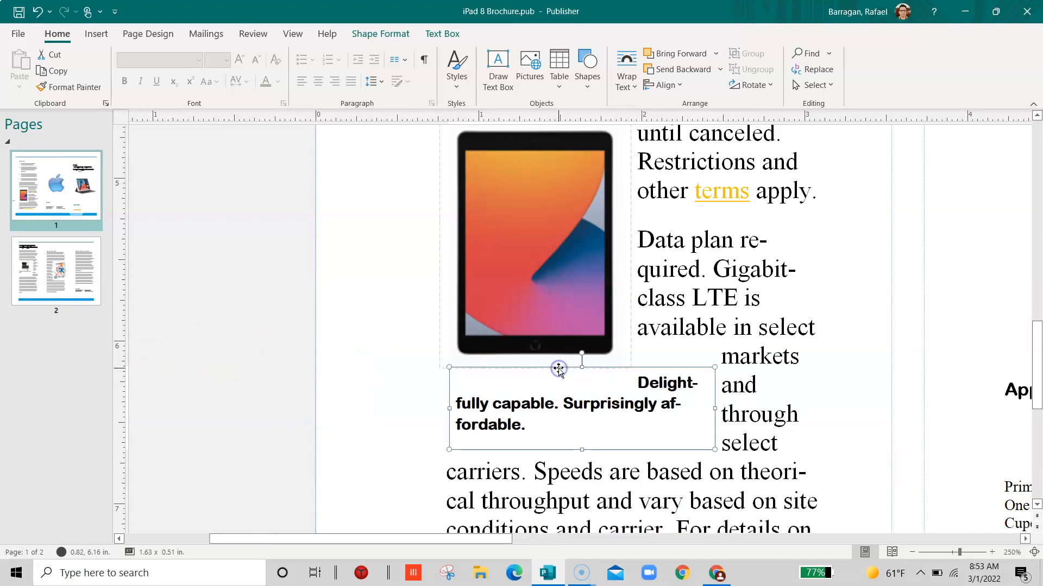
pyautogui.moveTo(713, 409); pyautogui.dragTo(628, 406)
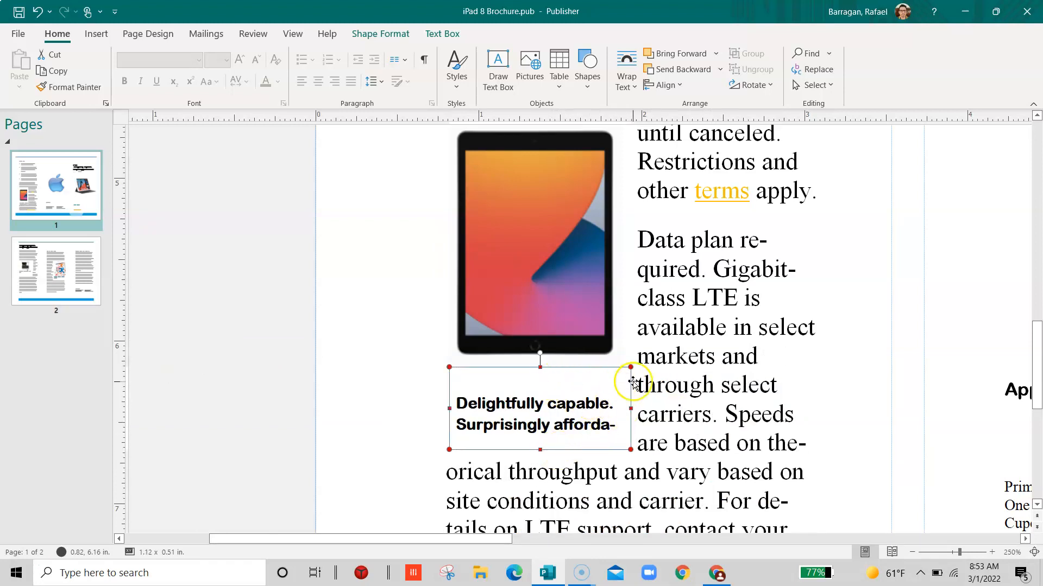
pyautogui.moveTo(539, 451); pyautogui.dragTo(539, 464)
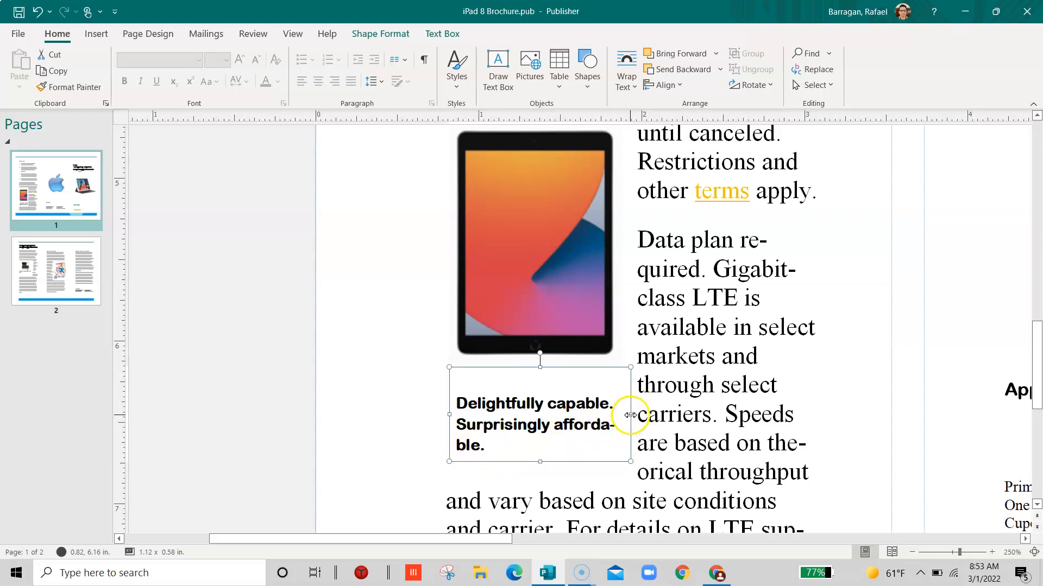
# Reduce the font size of the whole caption text below the iPad picture to 6.
pyautogui.click(492, 449)
pyautogui.moveTo(492, 449); pyautogui.dragTo(457, 404)
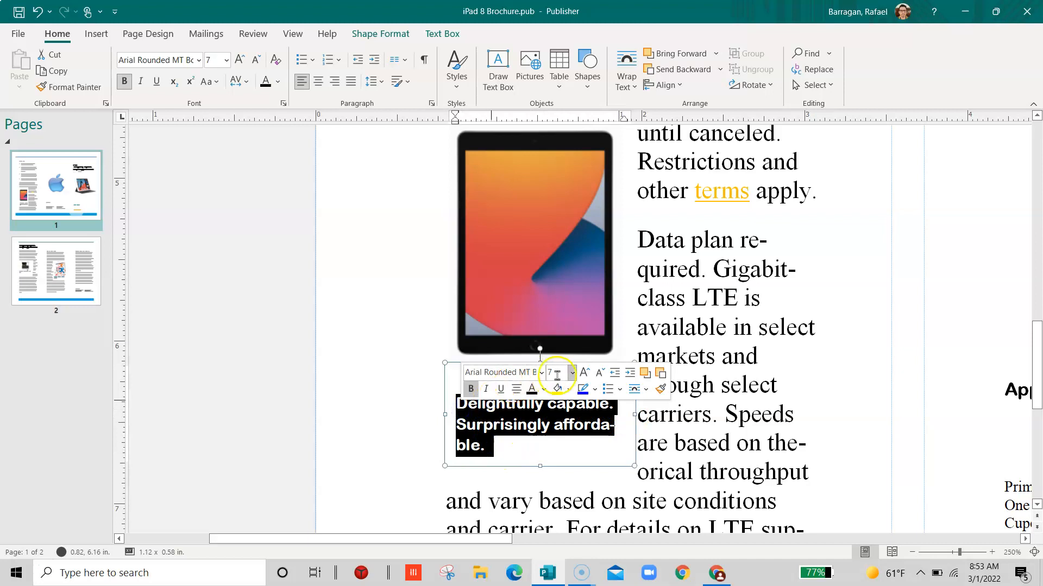
pyautogui.click(598, 373)
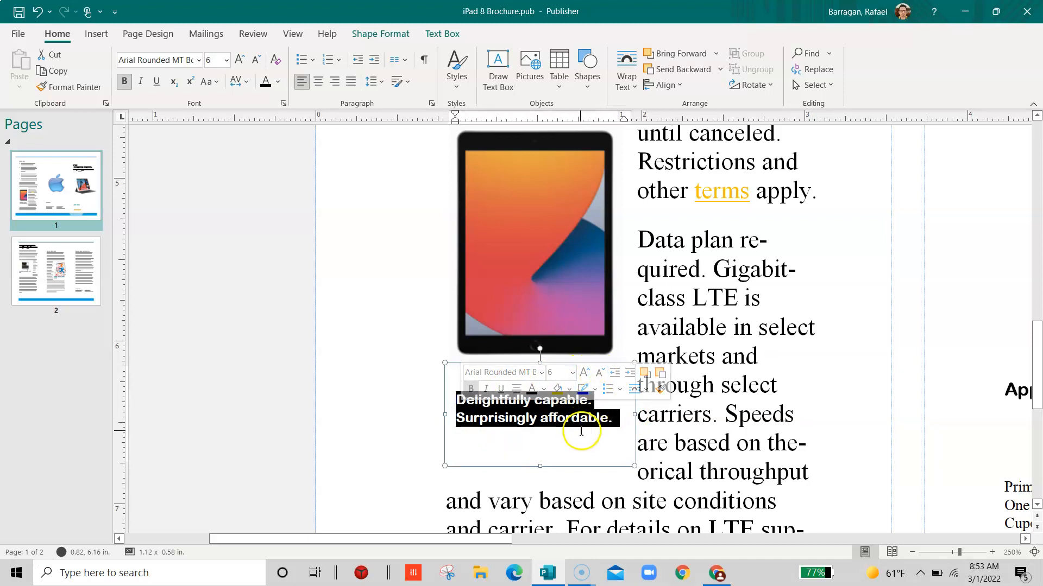
pyautogui.click(600, 375)
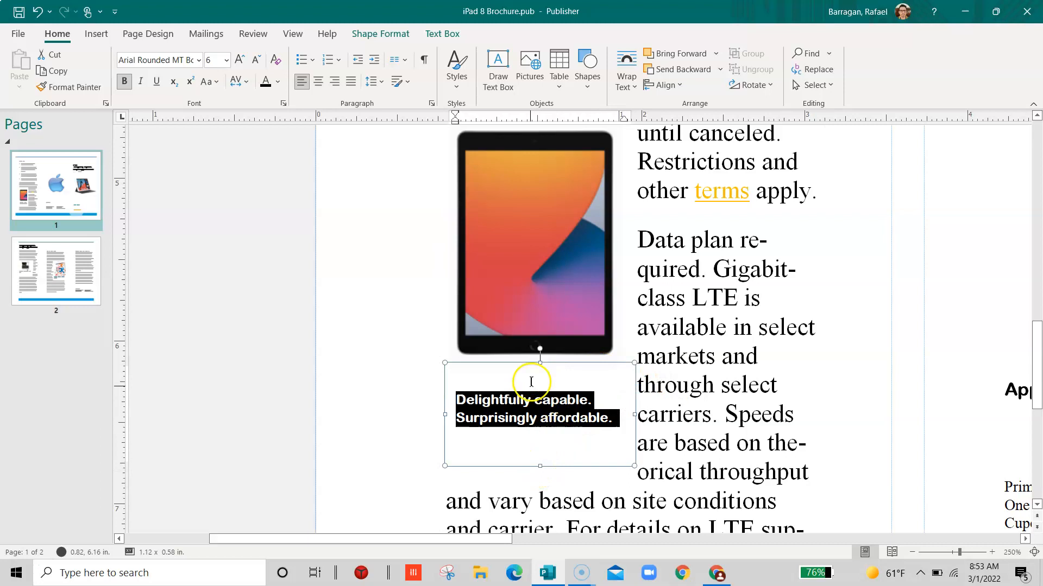
# Shrink the caption box from both its lower and upper edges to a height of about 0.31 in.
pyautogui.moveTo(542, 466); pyautogui.dragTo(538, 437)
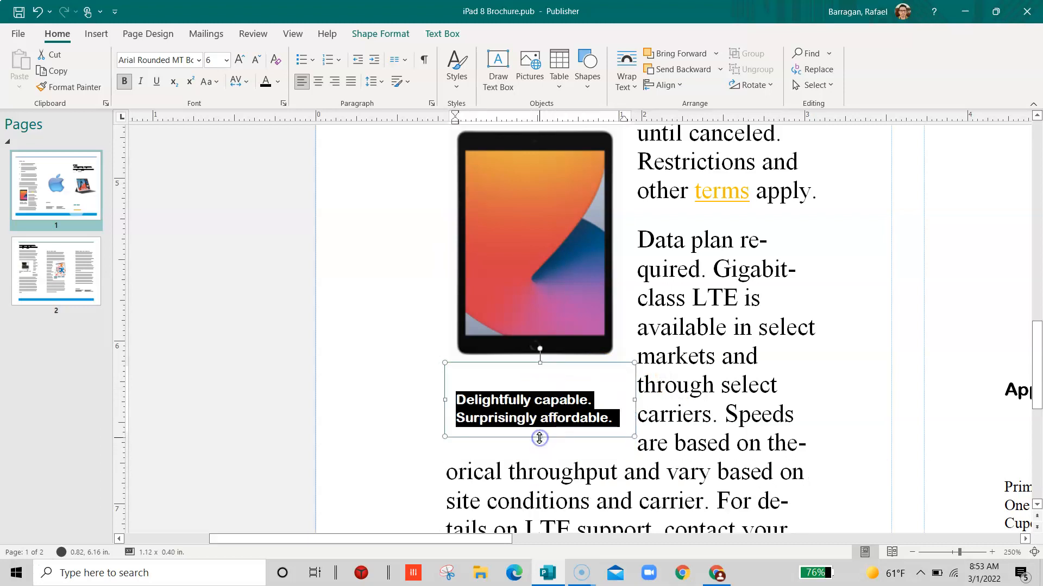
pyautogui.moveTo(539, 361); pyautogui.dragTo(540, 377)
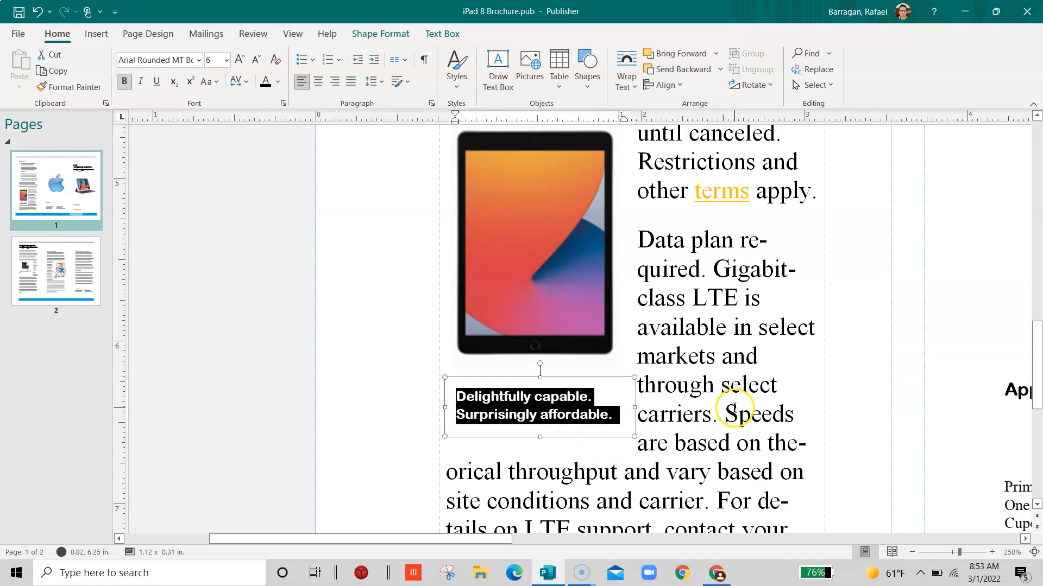
pyautogui.click(366, 326)
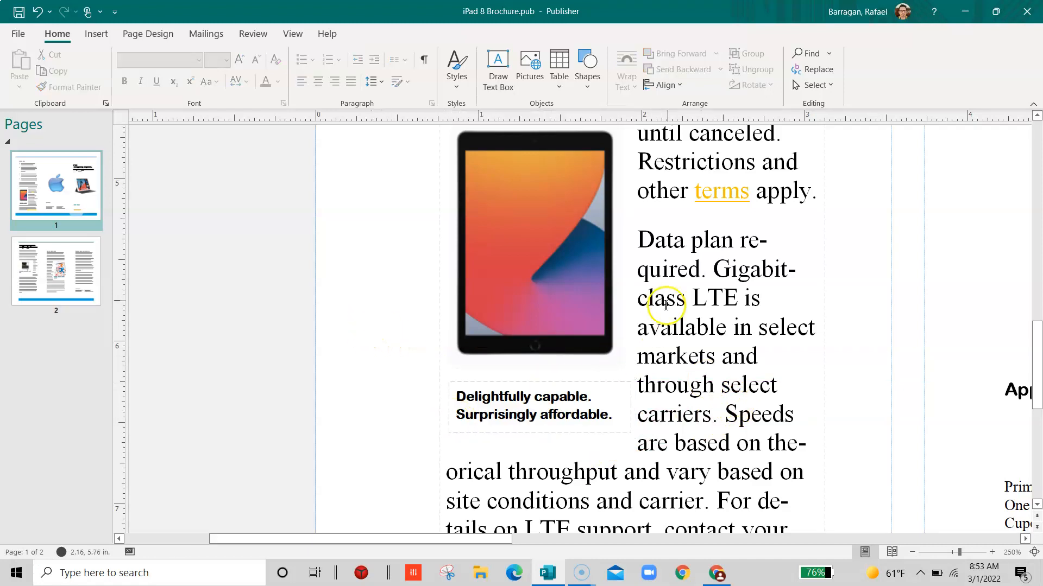
# Nudge the caption box up closer to the iPad picture, to about 0.82, 6.17 in, and adjust its width to about 1.11 in.
pyautogui.click(561, 383)
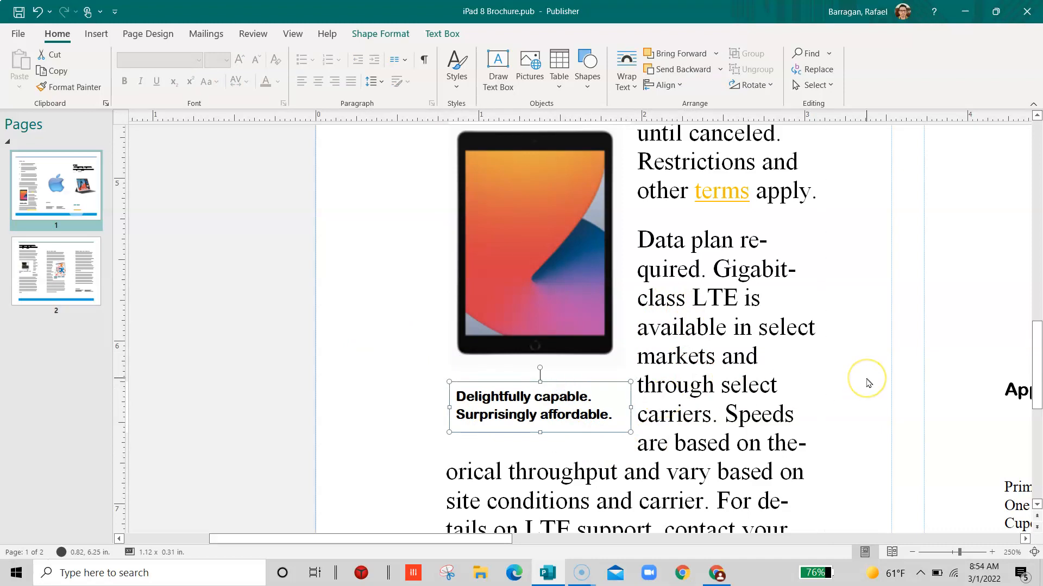
pyautogui.press('Up')
pyautogui.press('Up')
pyautogui.press('Up')
pyautogui.press('Up')
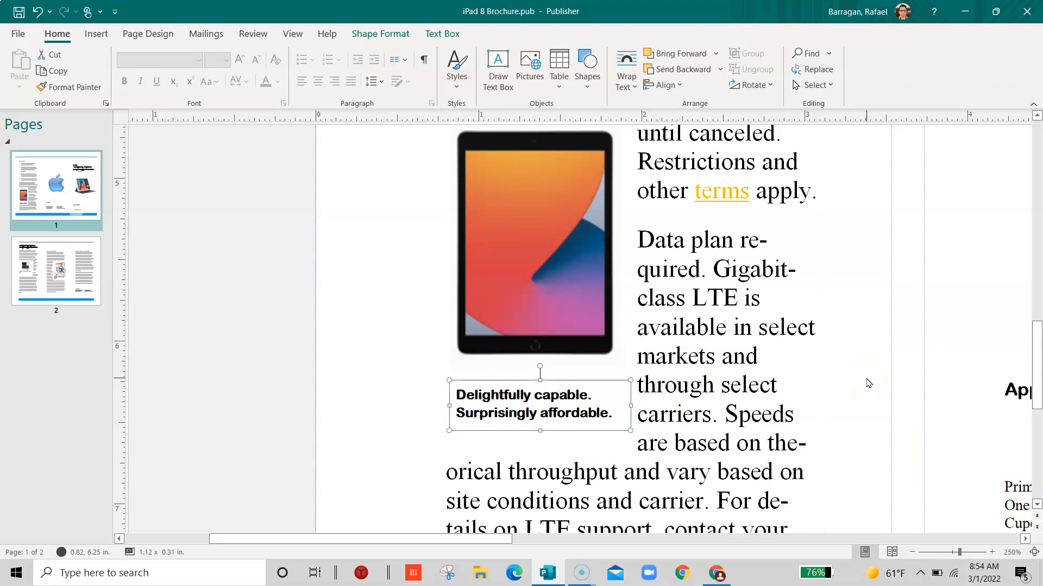
pyautogui.press('Up')
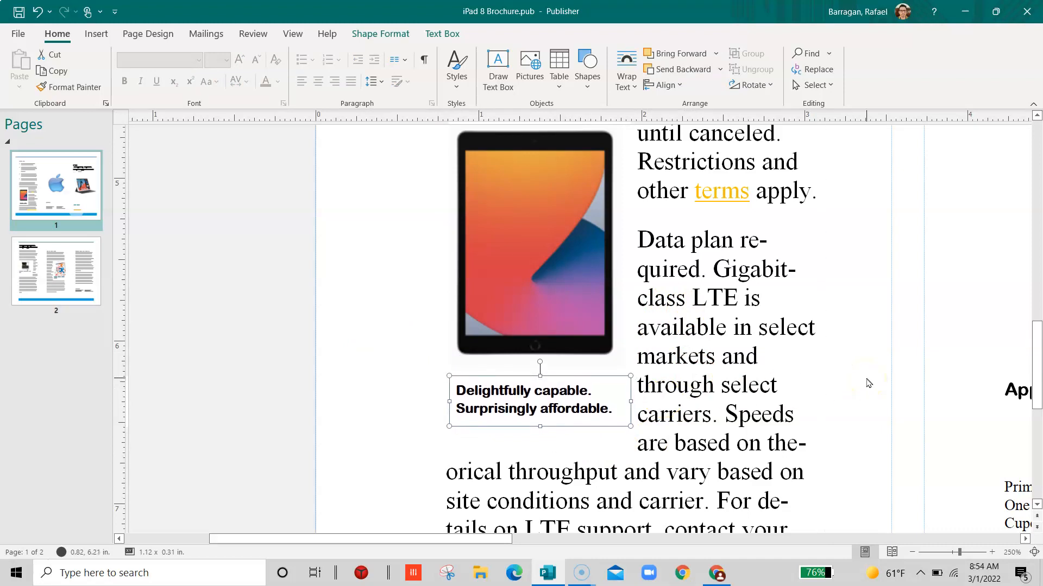
pyautogui.press('Up')
pyautogui.press('Up')
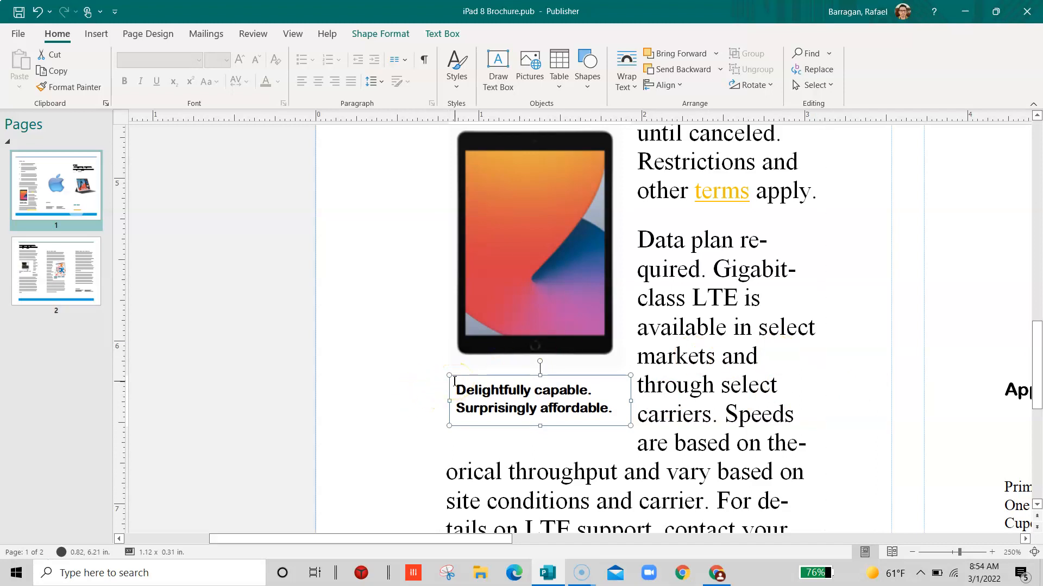
pyautogui.press('Up')
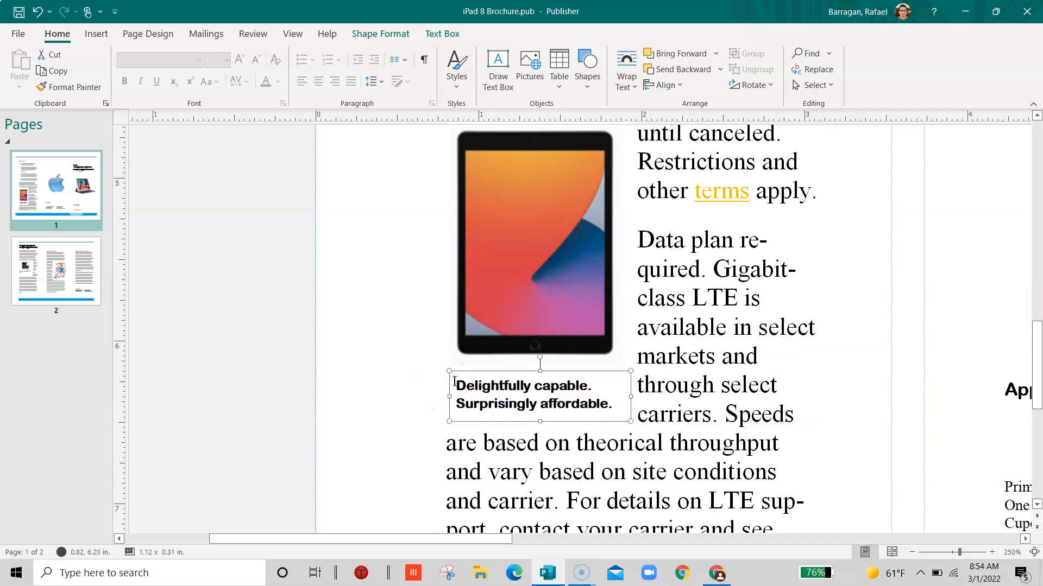
pyautogui.press('Up')
pyautogui.press('Up')
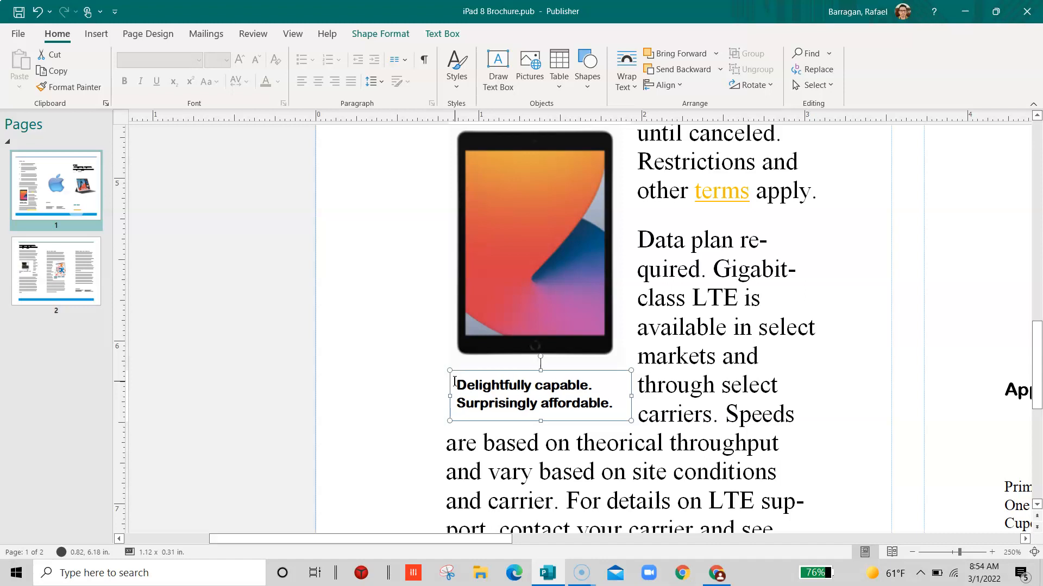
pyautogui.click(454, 382)
pyautogui.press('Return')
pyautogui.press('Down')
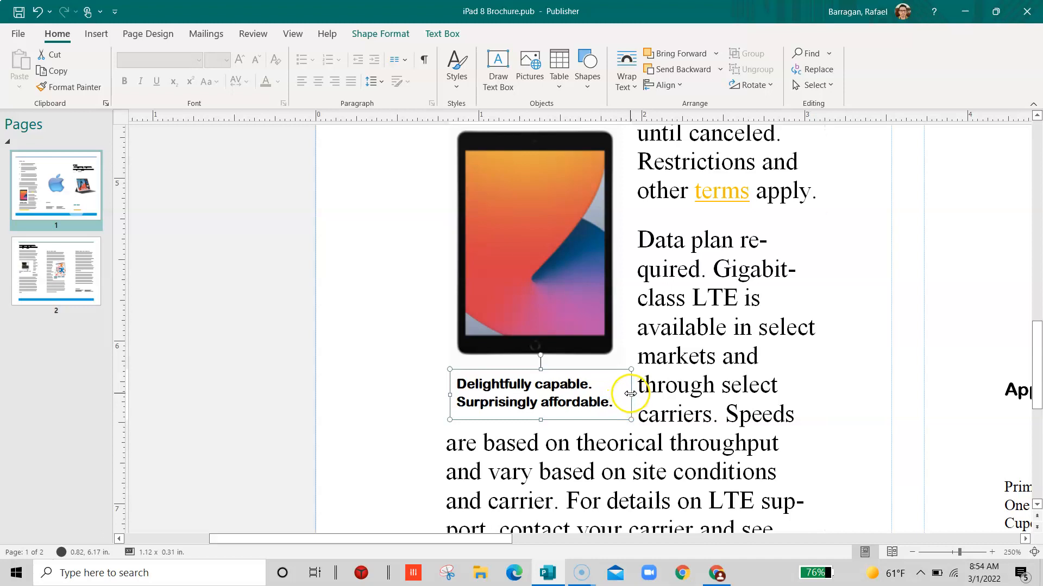
pyautogui.moveTo(651, 392); pyautogui.dragTo(665, 391)
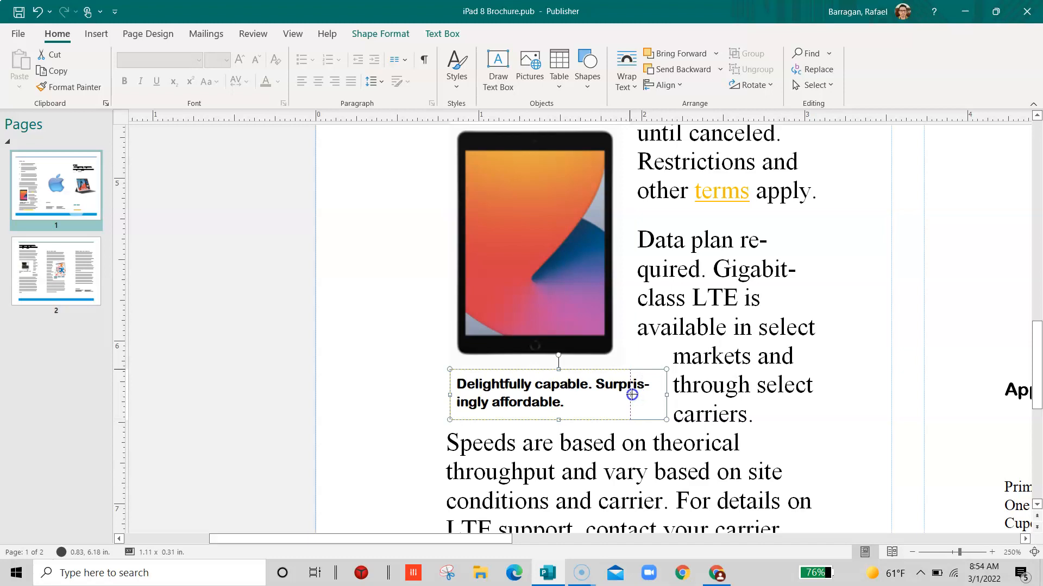
pyautogui.moveTo(633, 394); pyautogui.dragTo(631, 393)
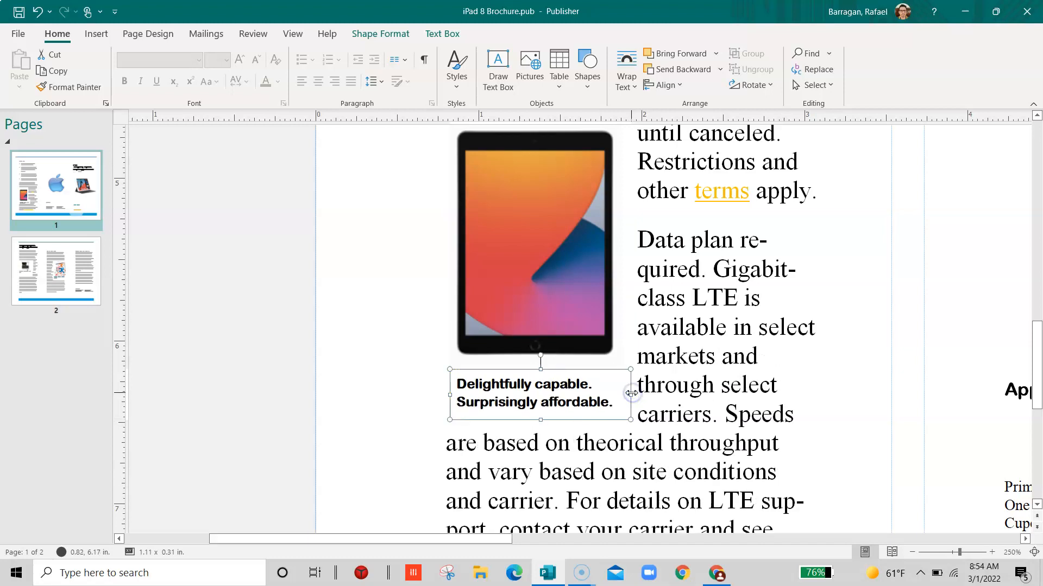